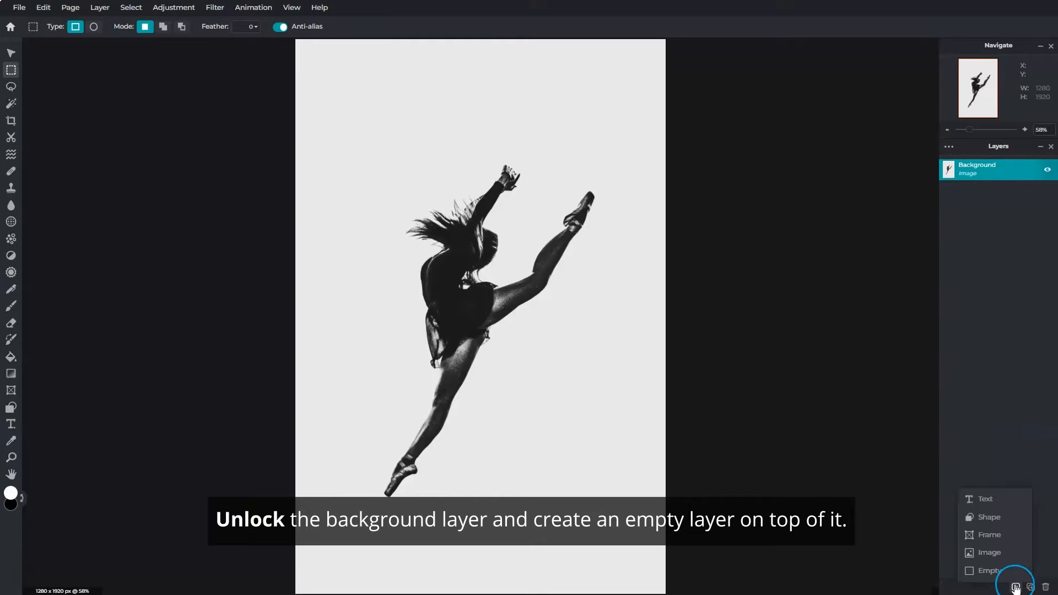
Add an empty layer filled with the grey sampled from the photo's backdrop, and place it beneath the Background layer.
left_click(1010, 573)
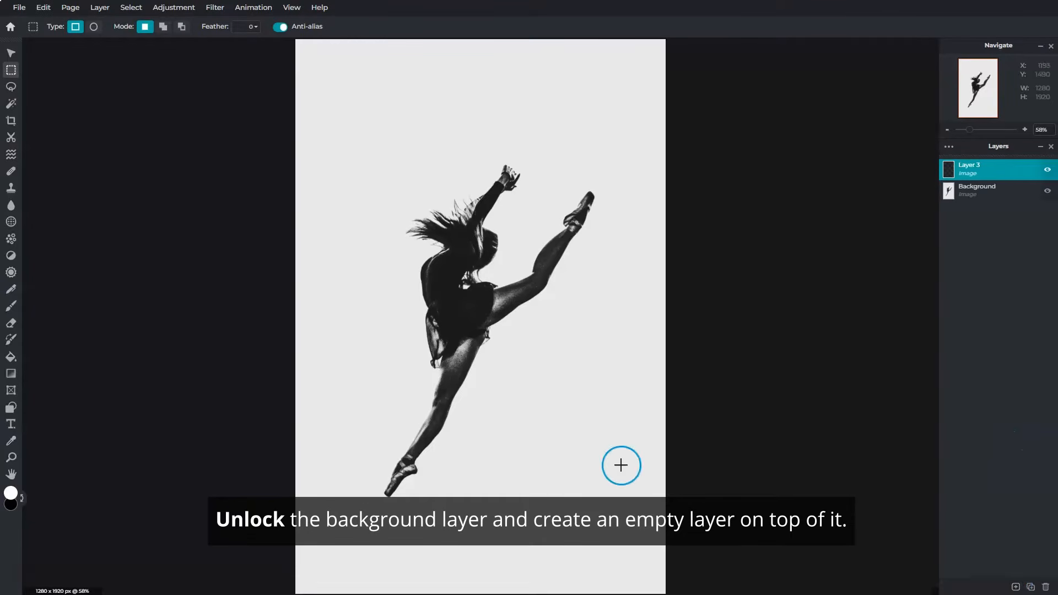
left_click(15, 443)
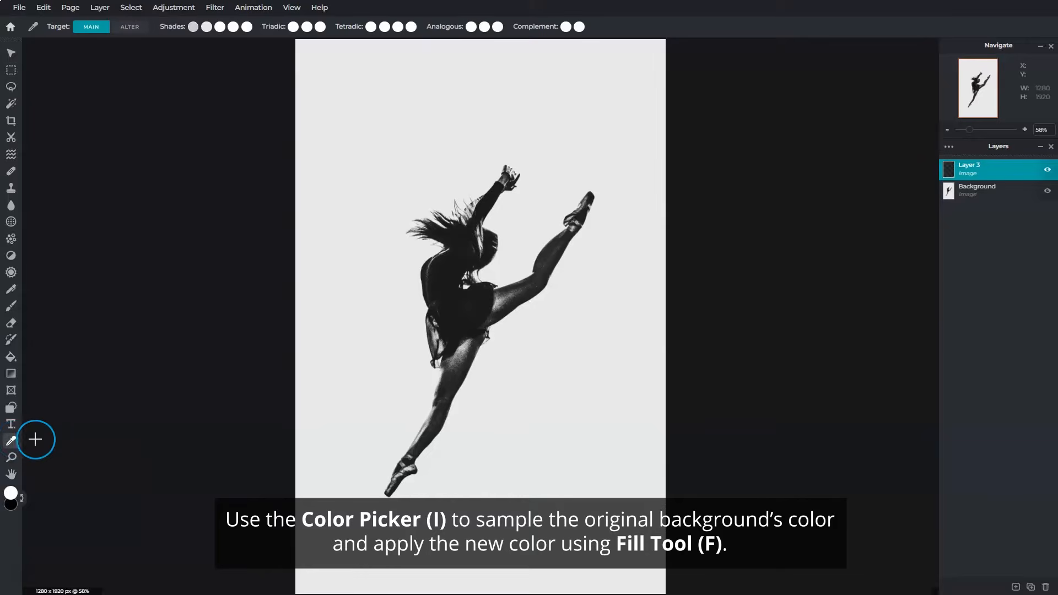
left_click(352, 397)
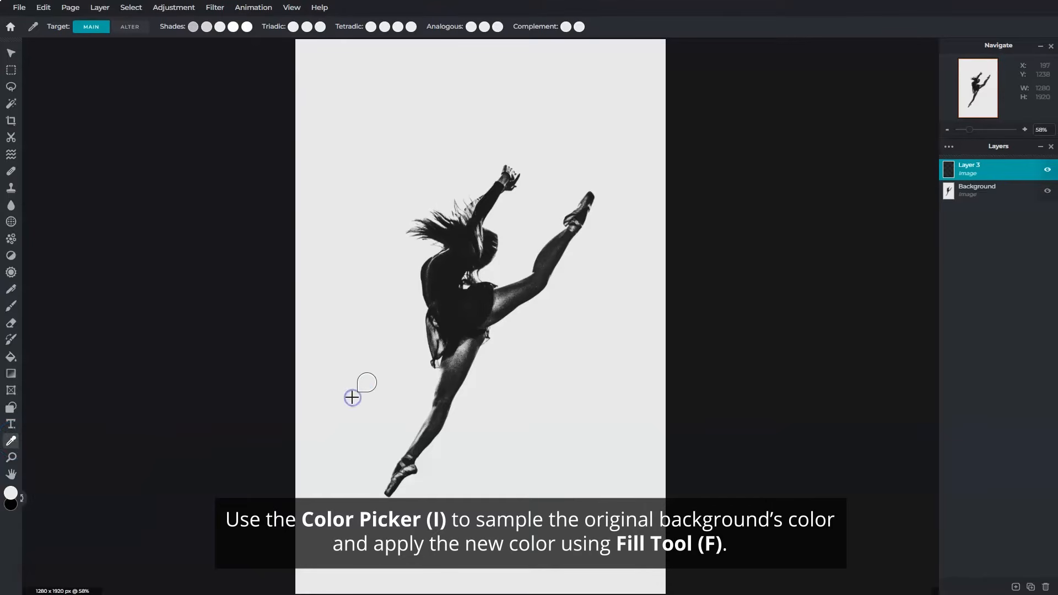
left_click(11, 357)
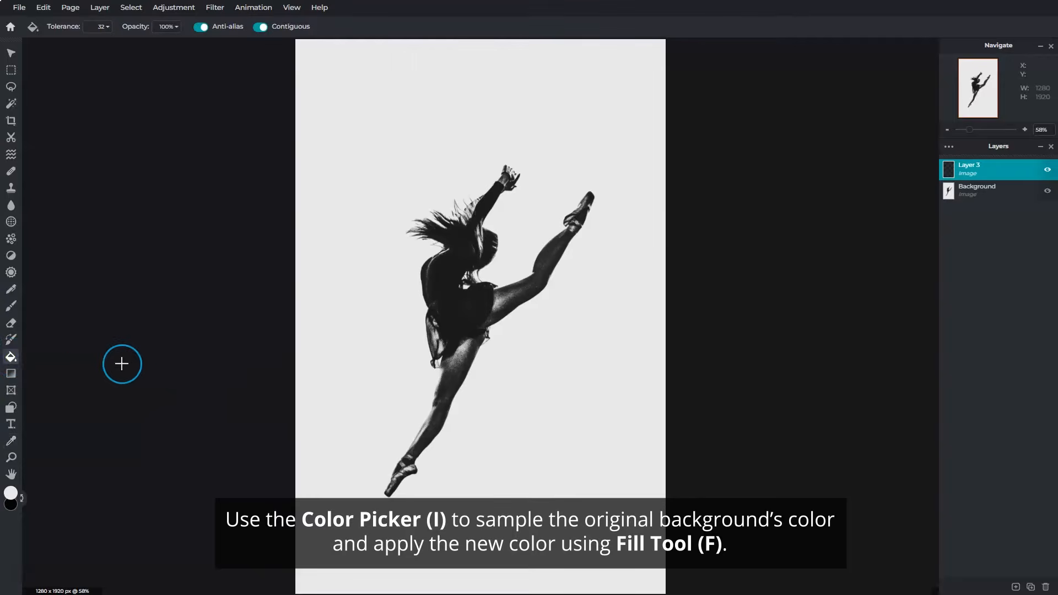
left_click(351, 367)
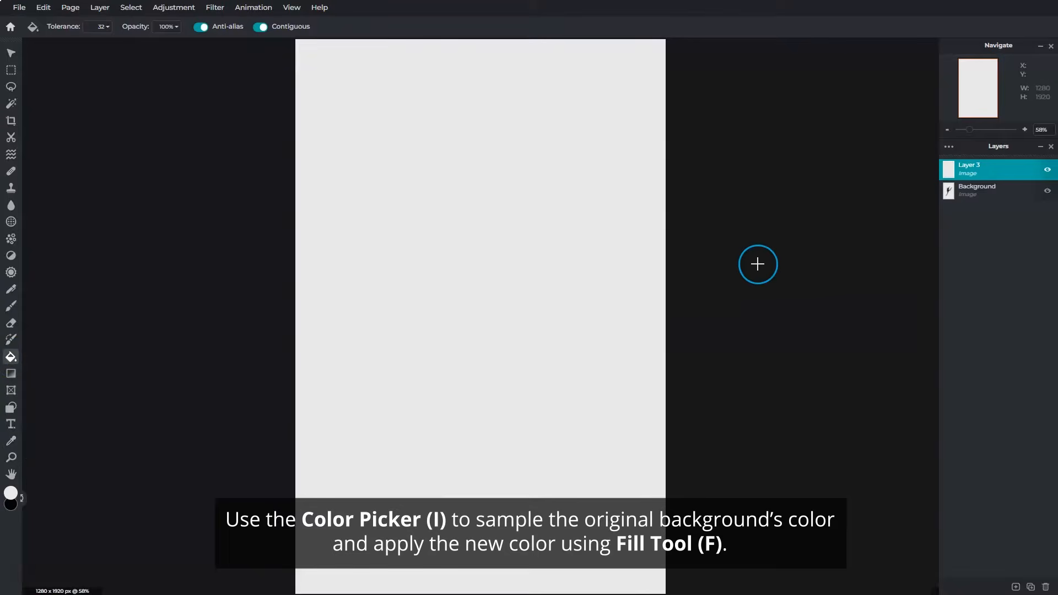
left_click_drag(963, 169, 975, 189)
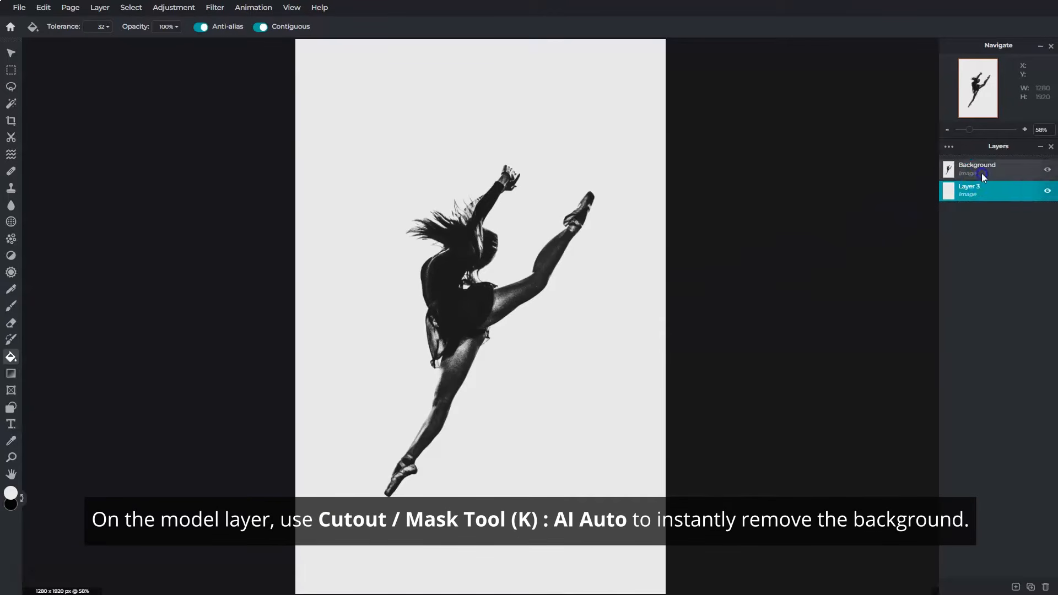
Remove the backdrop around the dancer on the Background layer with the Cutout tool's AI Auto option.
left_click(984, 175)
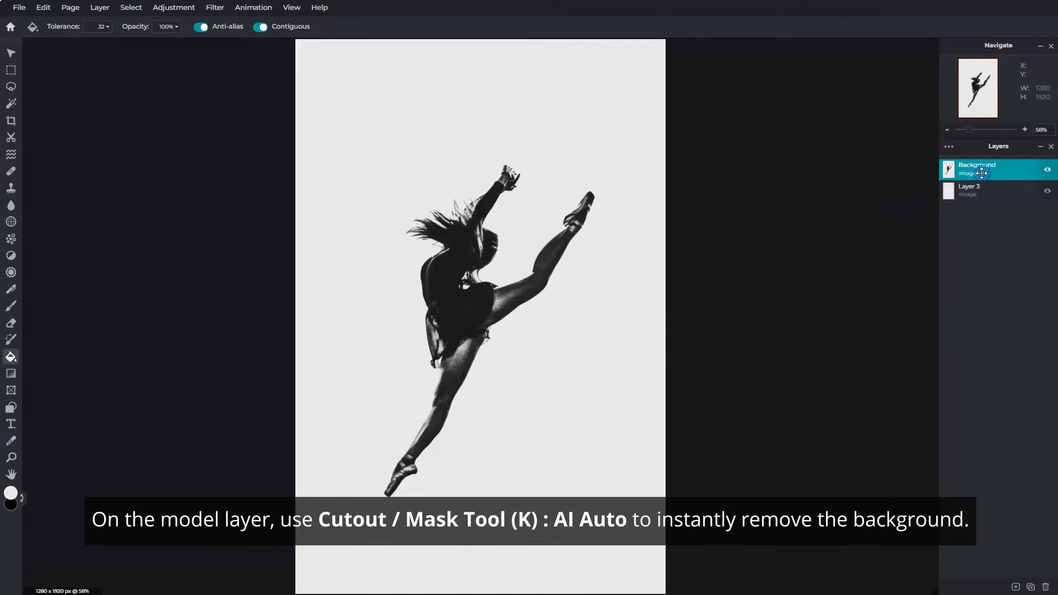
left_click(11, 138)
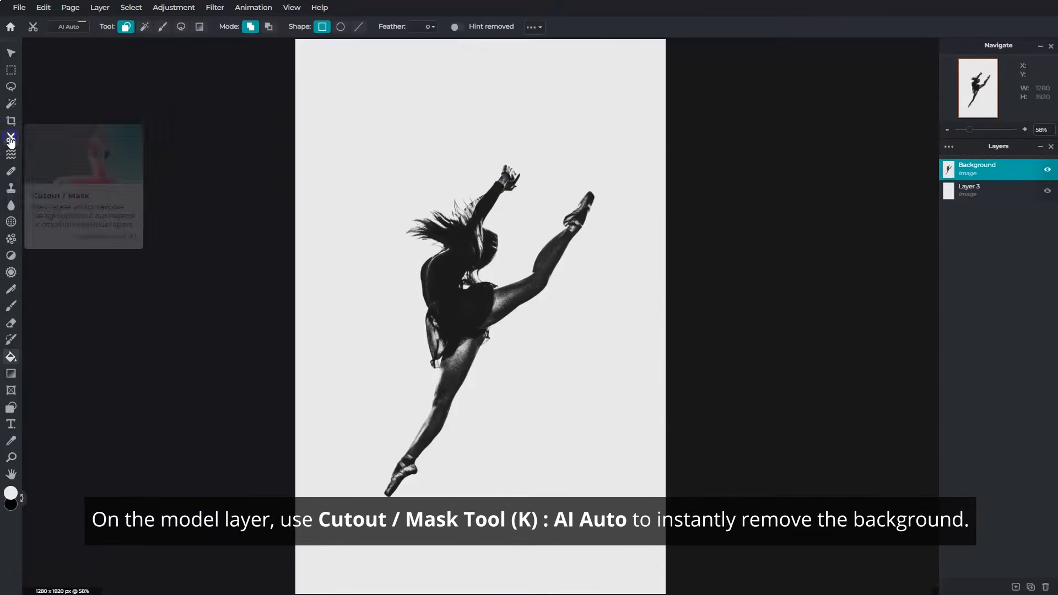
left_click(69, 28)
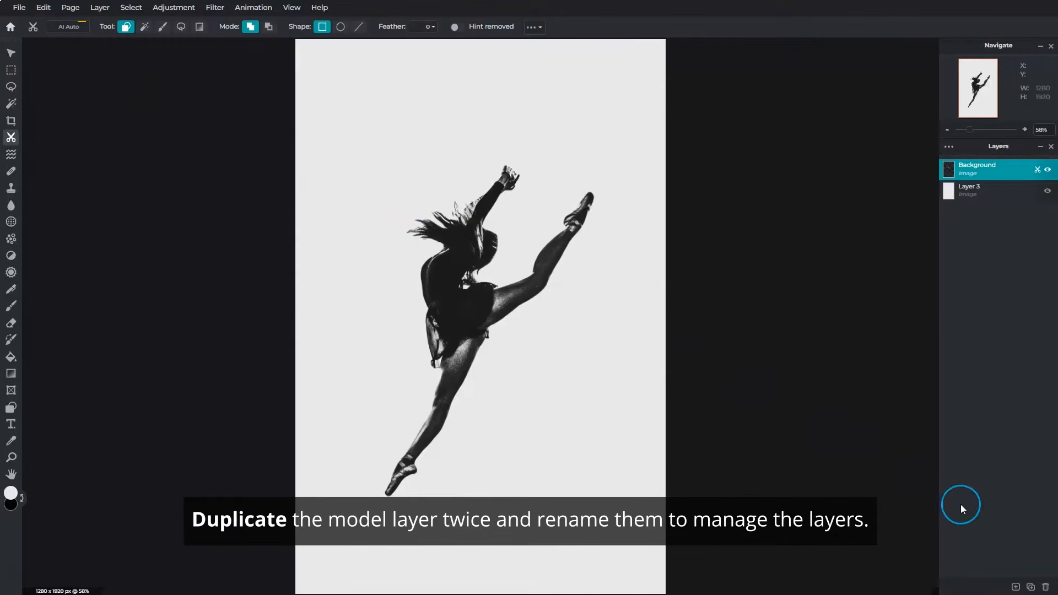
Duplicate the cut-out dancer layer twice and rename the topmost copy Yellow.
left_click(1030, 587)
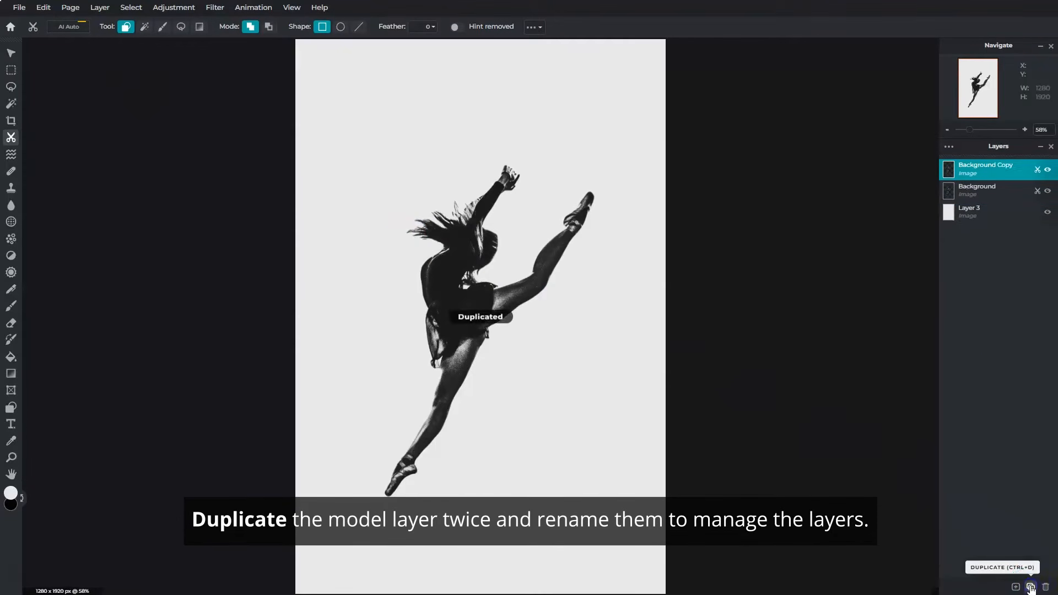
left_click(1030, 587)
double_click(972, 174)
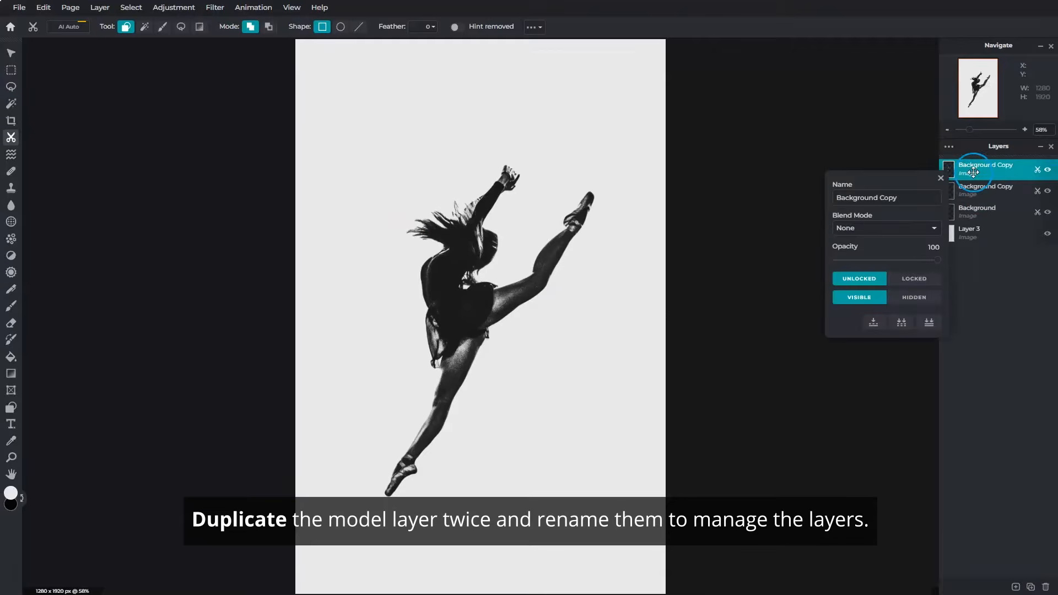
double_click(930, 195)
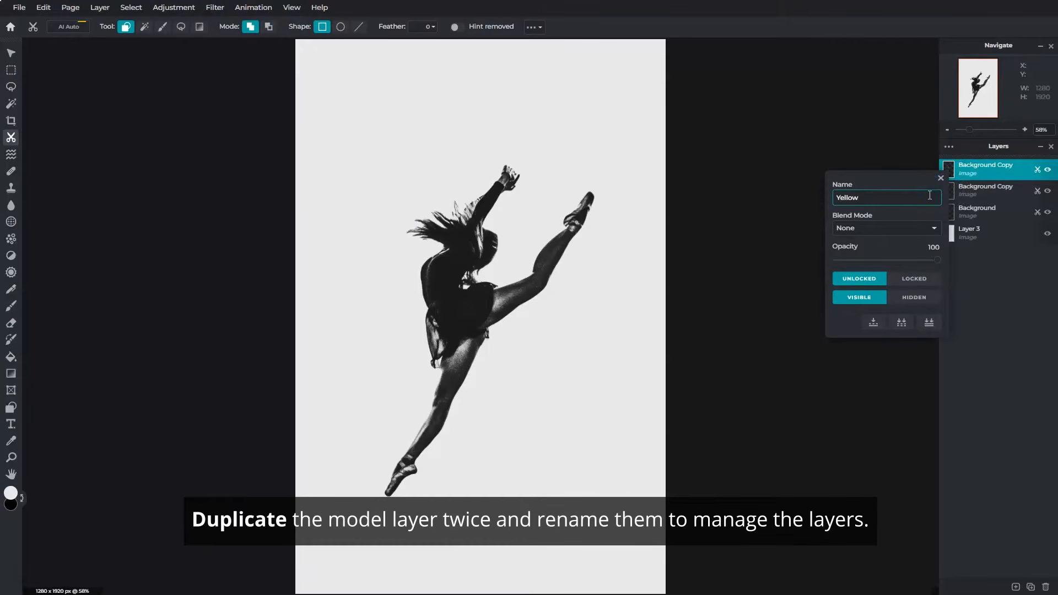
Set the Yellow layer's blend mode to Multiply.
left_click(927, 227)
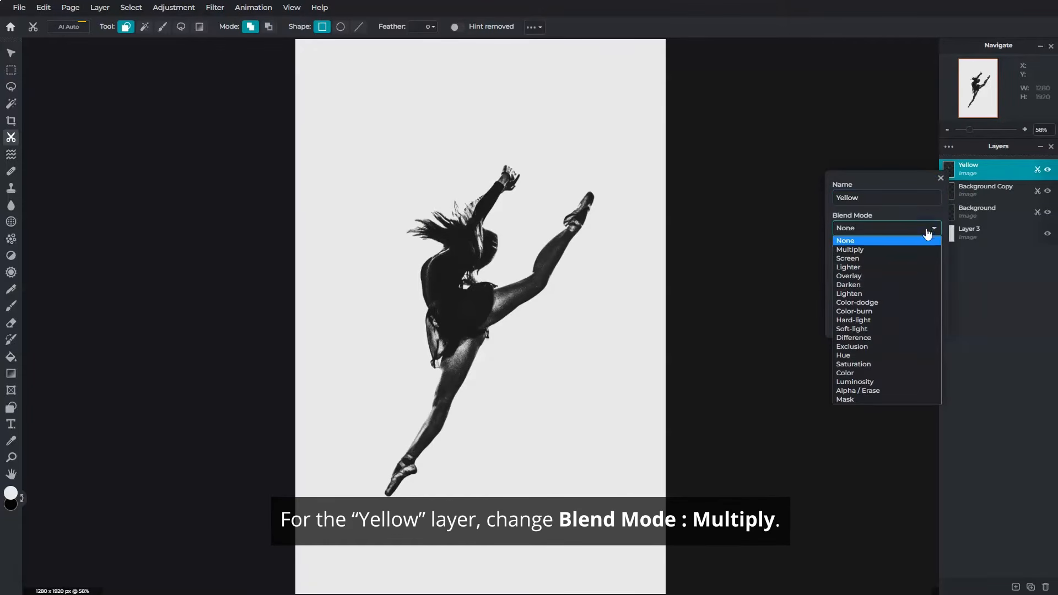
left_click(926, 249)
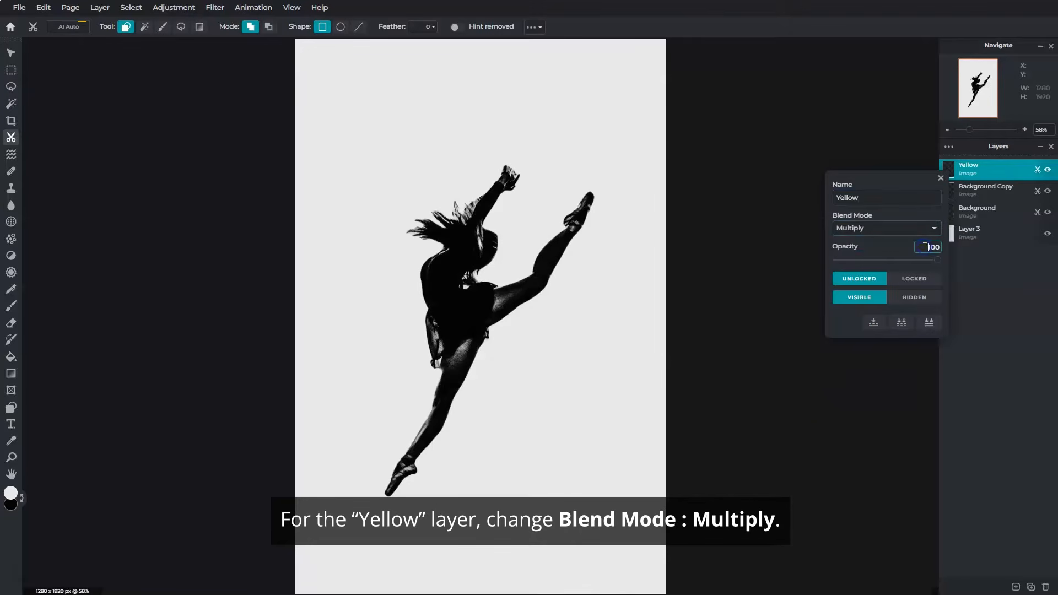
left_click(937, 183)
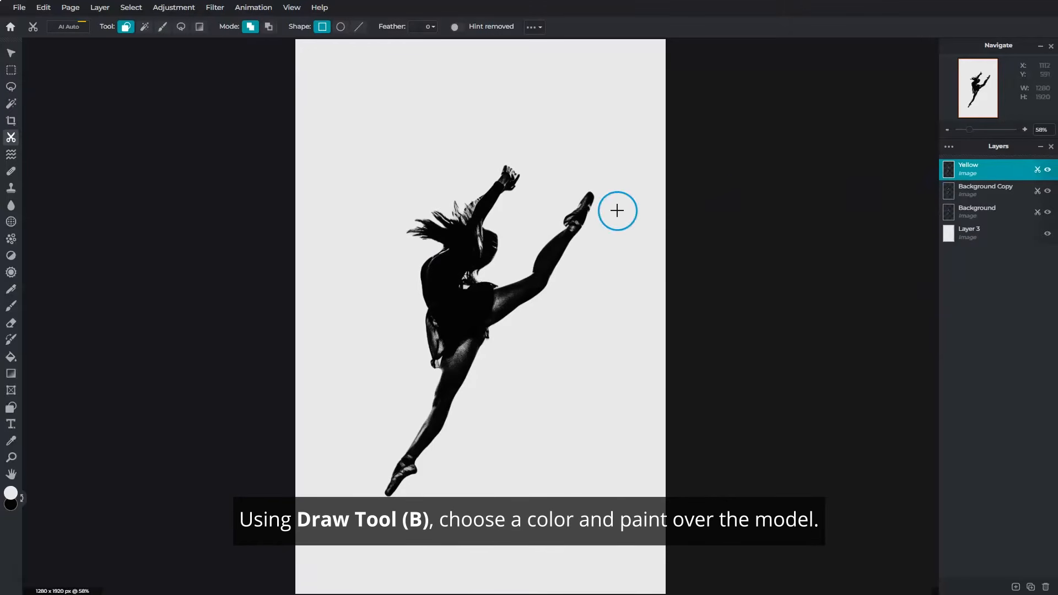
Paint over the whole dancer on the Yellow layer with the Draw tool in orange #FDA308.
left_click(15, 311)
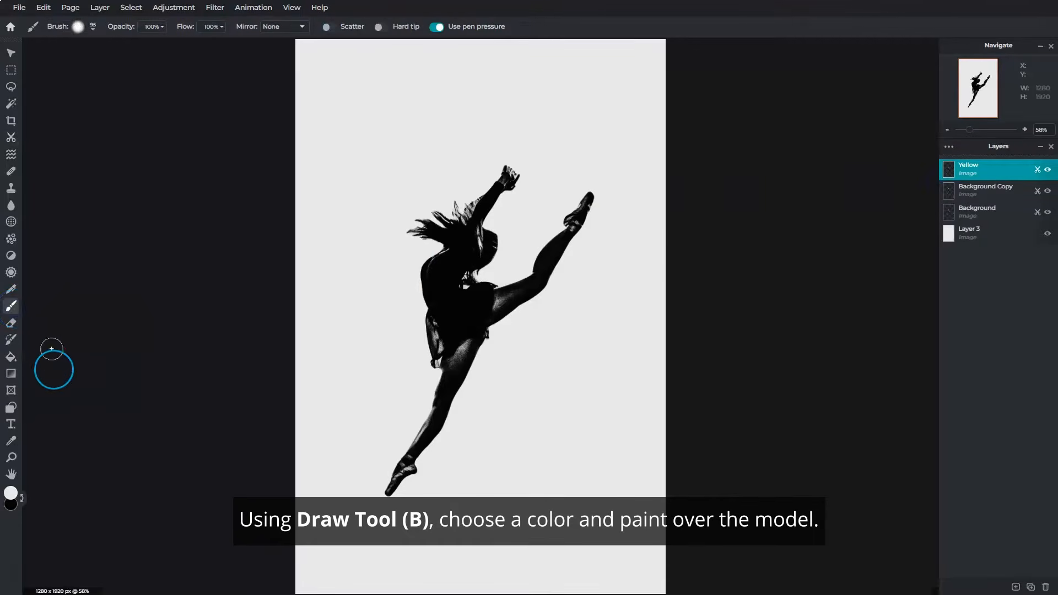
left_click(11, 491)
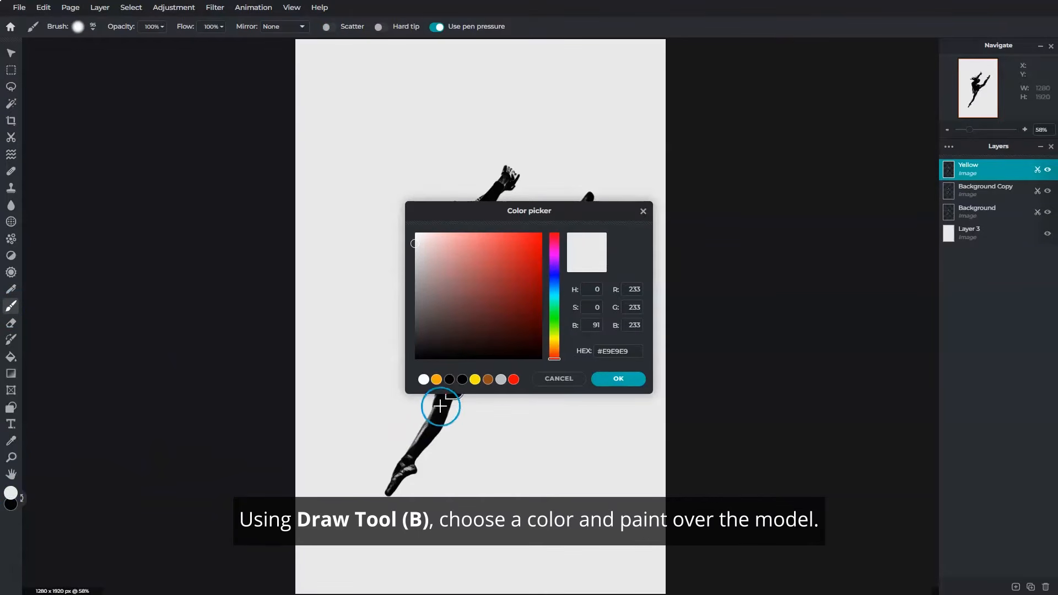
left_click(436, 380)
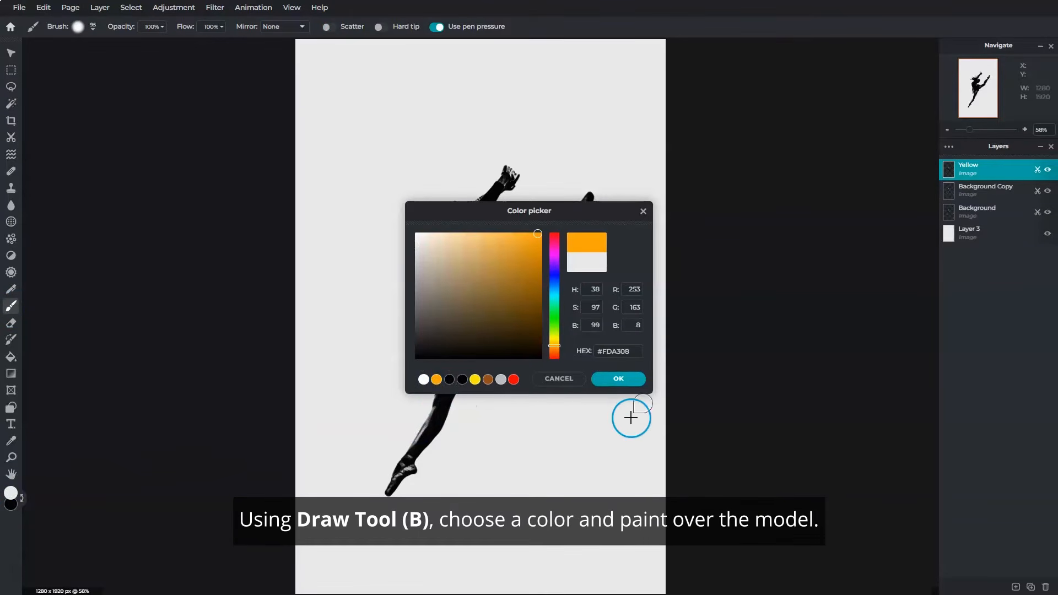
left_click(621, 381)
mouse_move(440, 266)
left_mouse_down()
mouse_move(421, 225)
mouse_move(422, 243)
mouse_move(499, 182)
mouse_move(491, 207)
mouse_move(498, 171)
mouse_move(511, 170)
mouse_move(435, 274)
mouse_move(496, 240)
mouse_move(439, 334)
mouse_move(491, 296)
mouse_move(447, 354)
left_mouse_up()
mouse_move(499, 312)
left_mouse_down()
mouse_move(557, 259)
mouse_move(561, 237)
mouse_move(604, 191)
mouse_move(443, 385)
mouse_move(448, 407)
mouse_move(386, 488)
left_mouse_up()
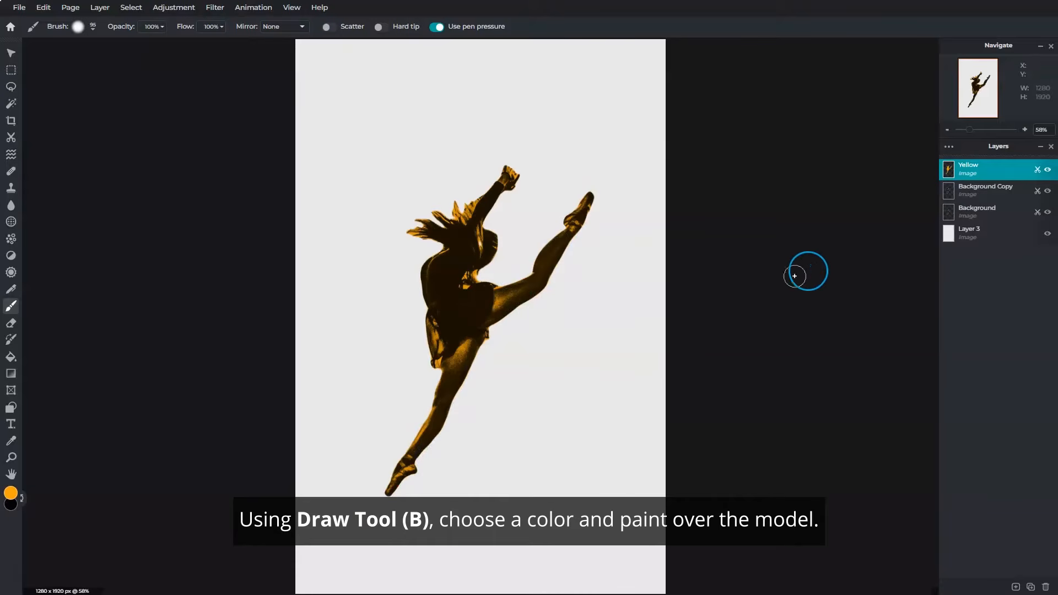
Rename the Background dancer layer to Shadow and lower its opacity.
left_click(968, 215)
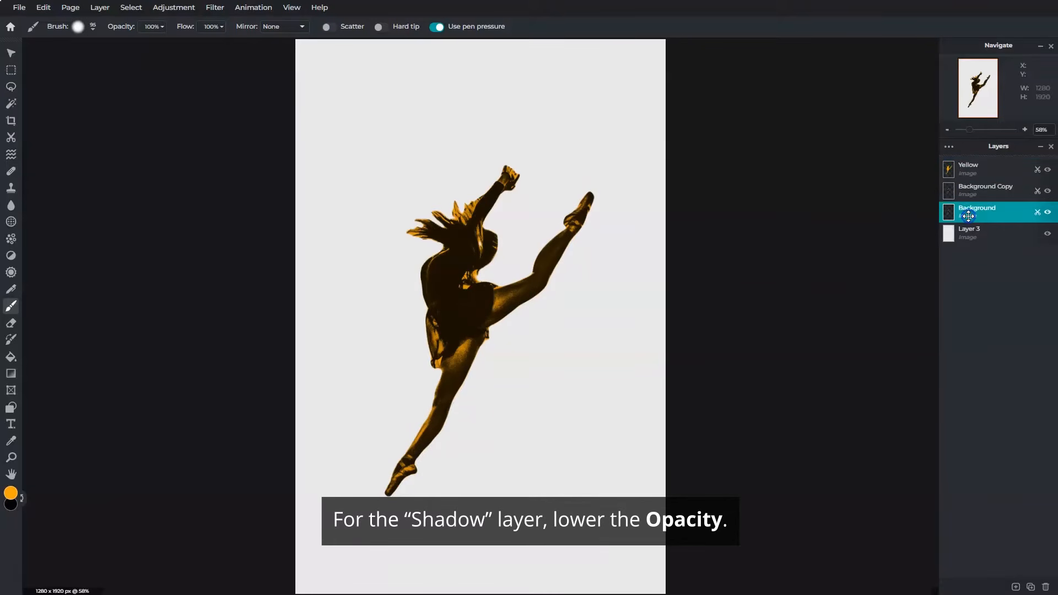
left_click(968, 216)
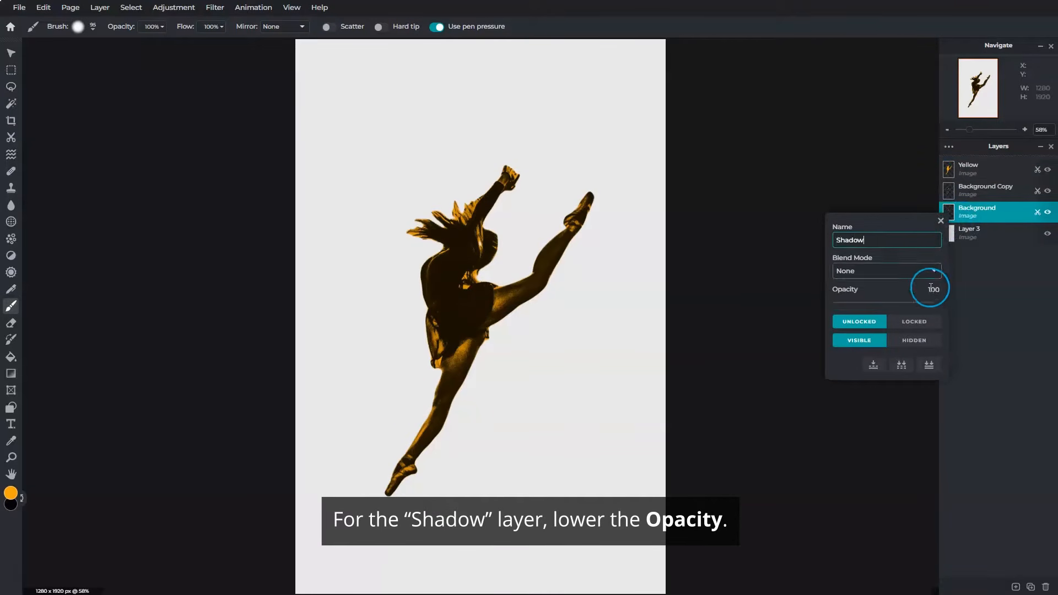
left_click_drag(936, 303, 935, 303)
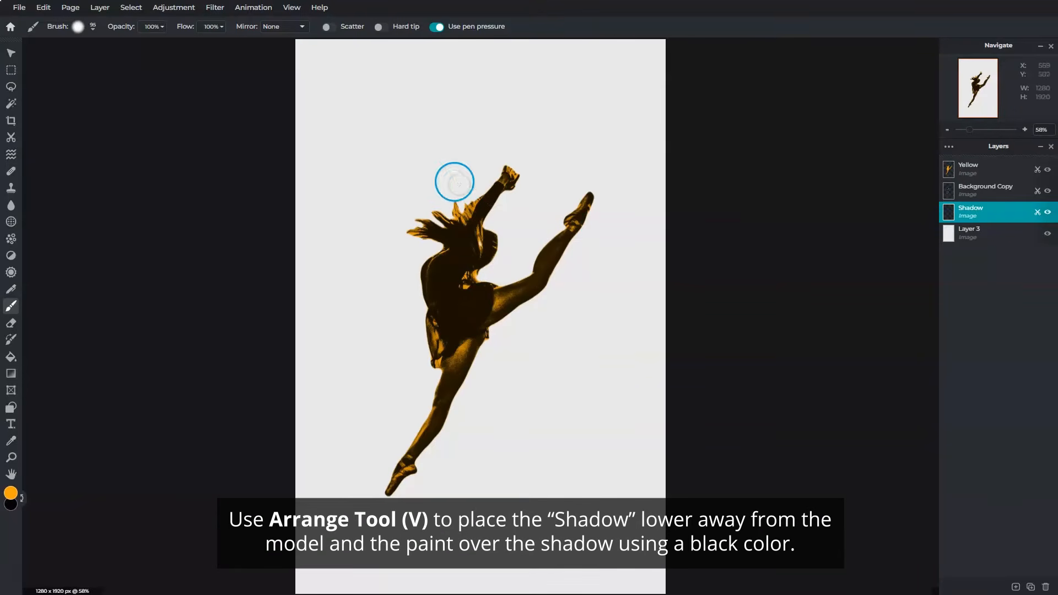
Offset the Shadow layer down and to the right, to X 27, Y 55, and paint over its dancer in black.
left_click(11, 55)
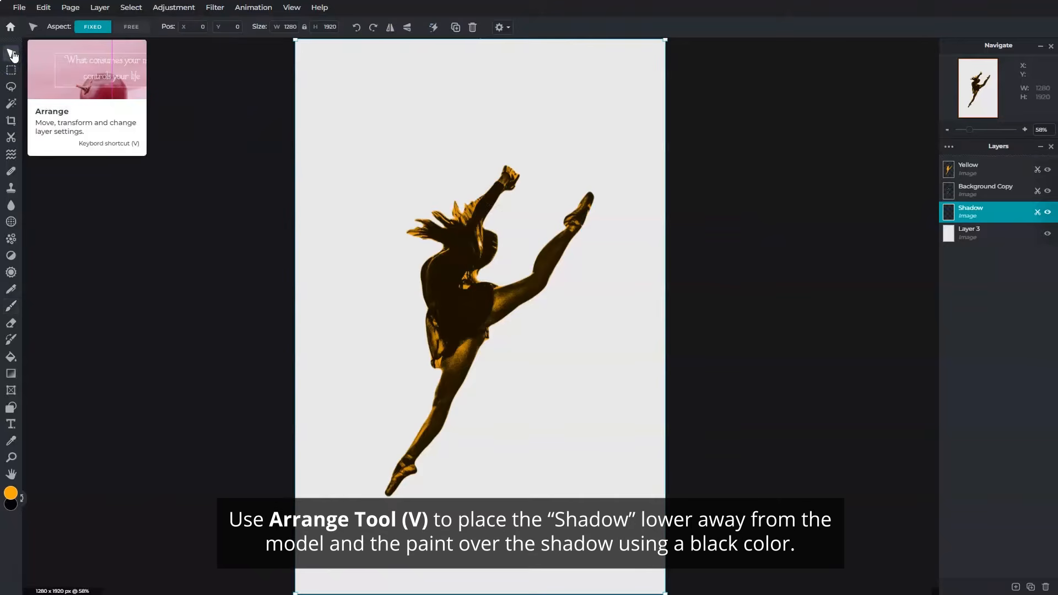
left_click_drag(457, 270, 466, 286)
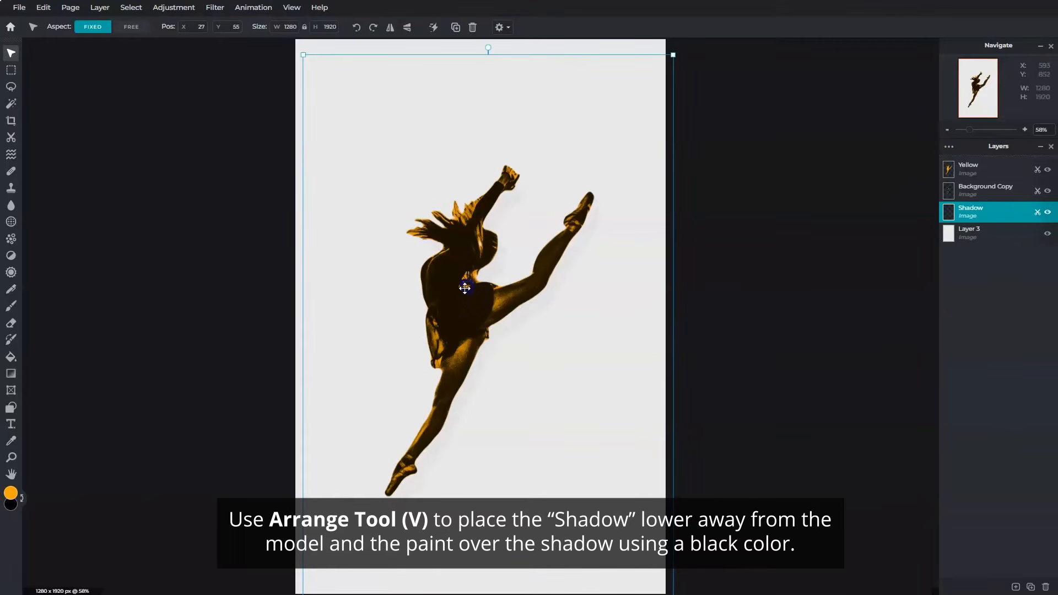
left_click(12, 306)
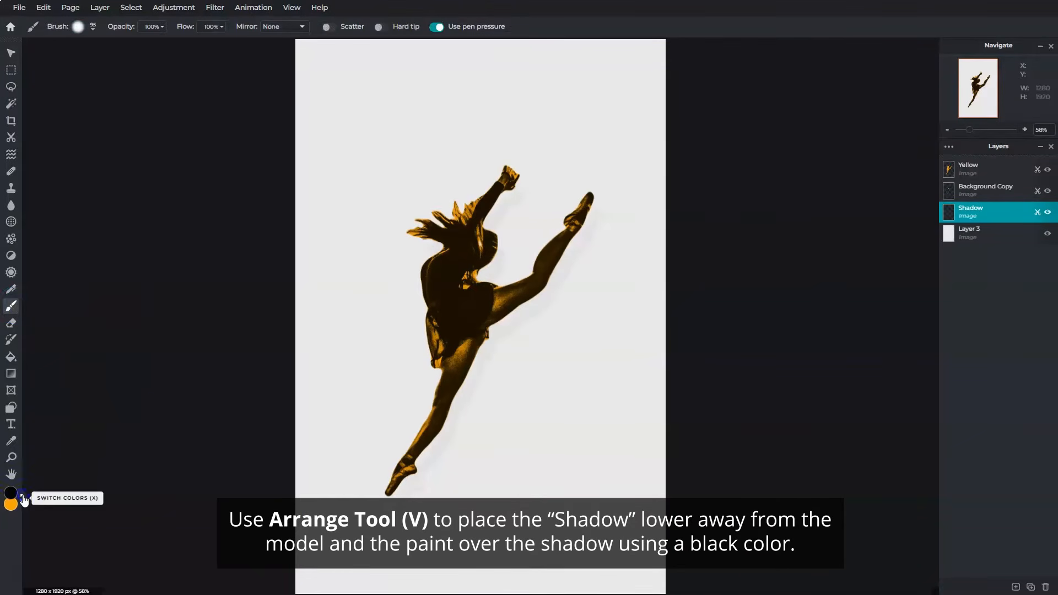
mouse_move(420, 424)
left_mouse_down()
mouse_move(460, 405)
mouse_move(502, 320)
mouse_move(488, 350)
mouse_move(553, 283)
mouse_move(594, 212)
mouse_move(513, 188)
mouse_move(492, 290)
left_mouse_up()
mouse_move(478, 356)
left_mouse_down()
mouse_move(406, 497)
mouse_move(420, 464)
left_mouse_up()
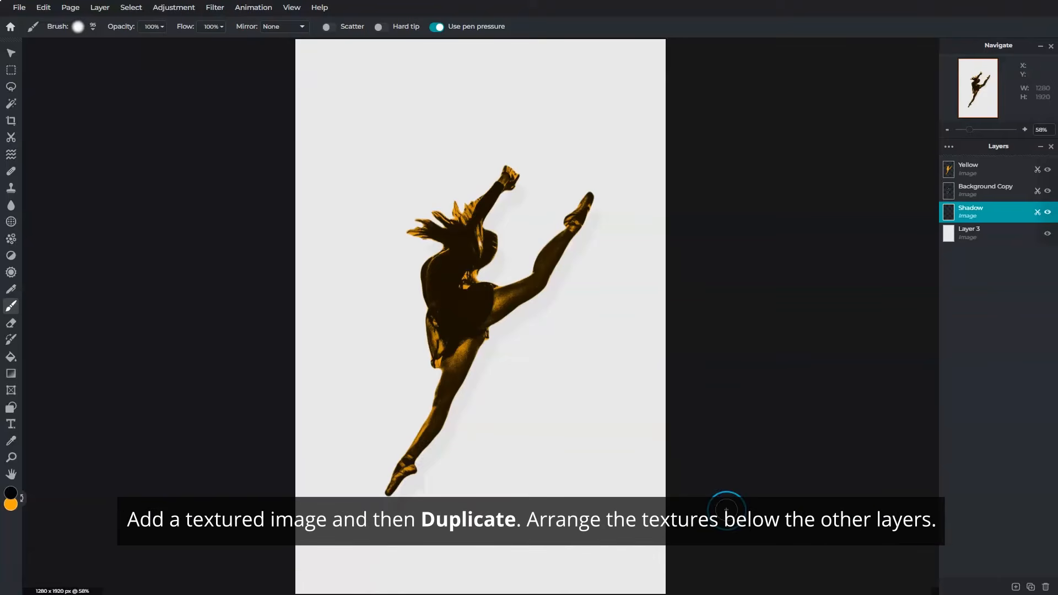
Insert the yellow textured image file "background" as an image layer and duplicate that layer.
left_click(1015, 587)
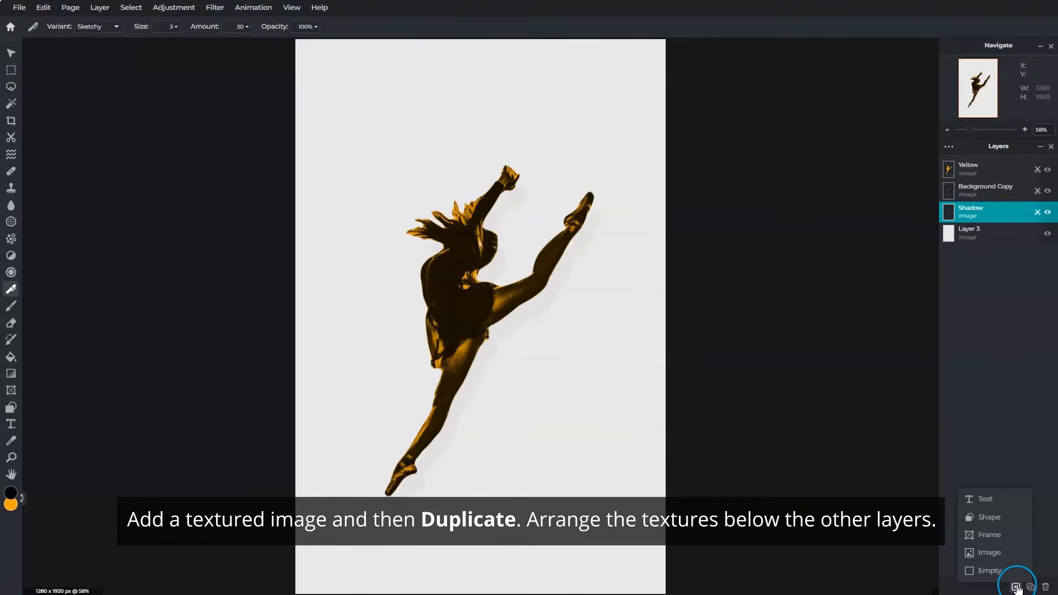
left_click(1000, 553)
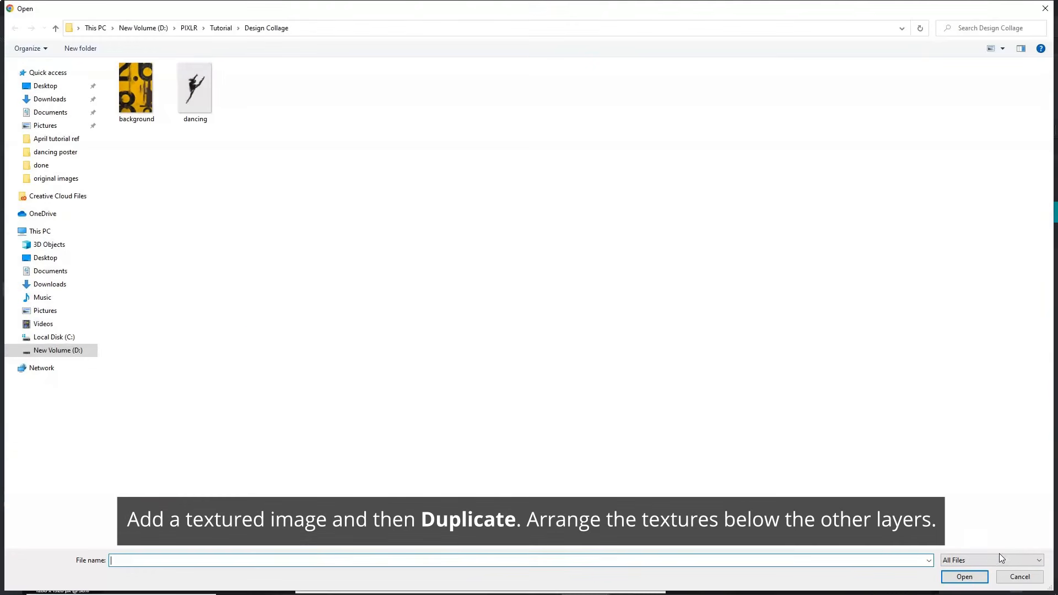
double_click(137, 97)
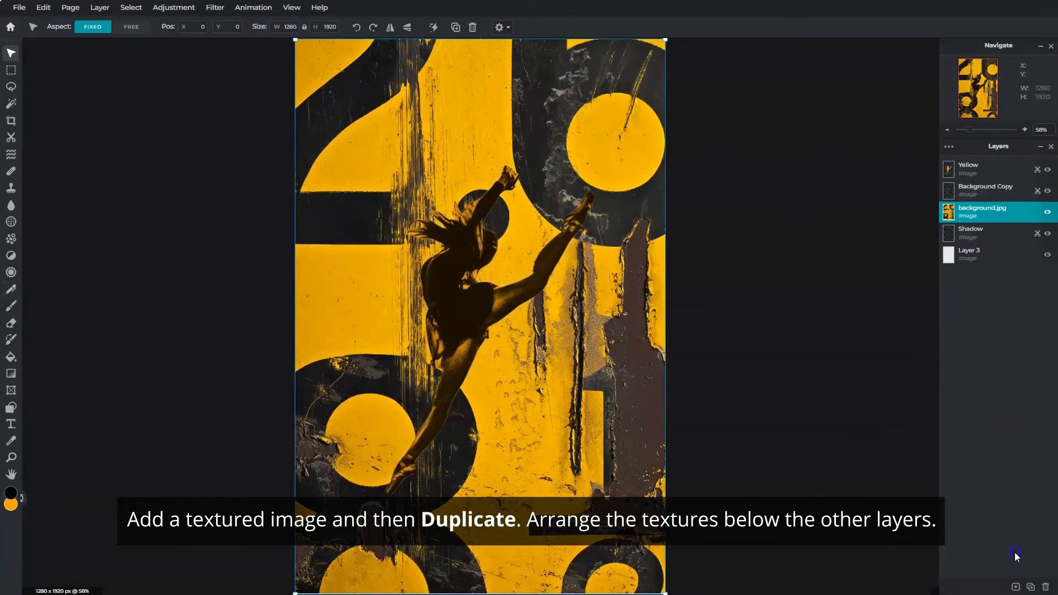
left_click(1030, 586)
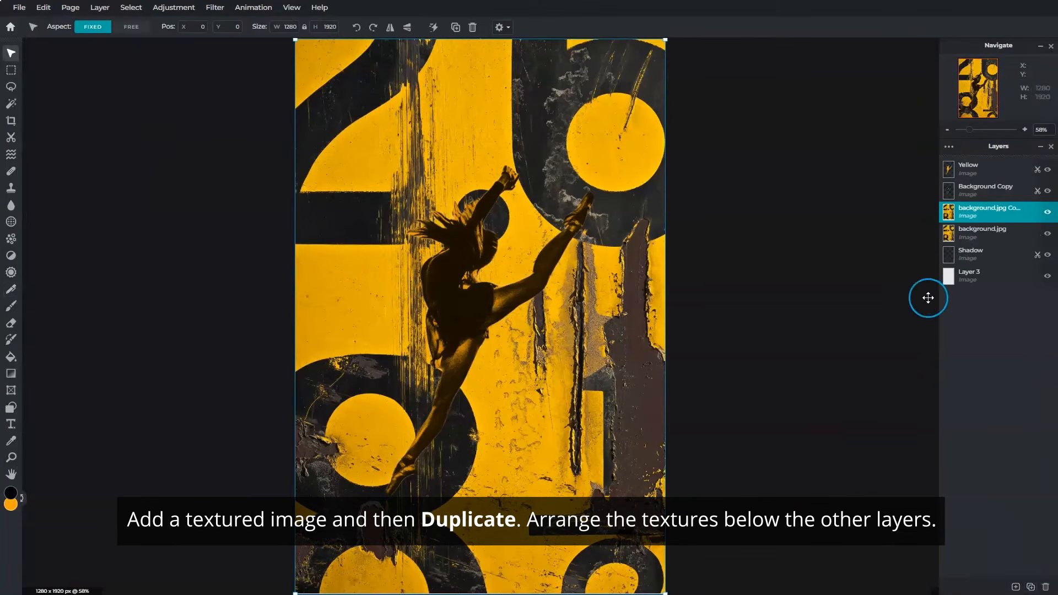
Move both texture layers beneath the Shadow layer and hide the original background.jpg layer.
left_click_drag(962, 238, 965, 255)
left_click_drag(971, 214, 973, 235)
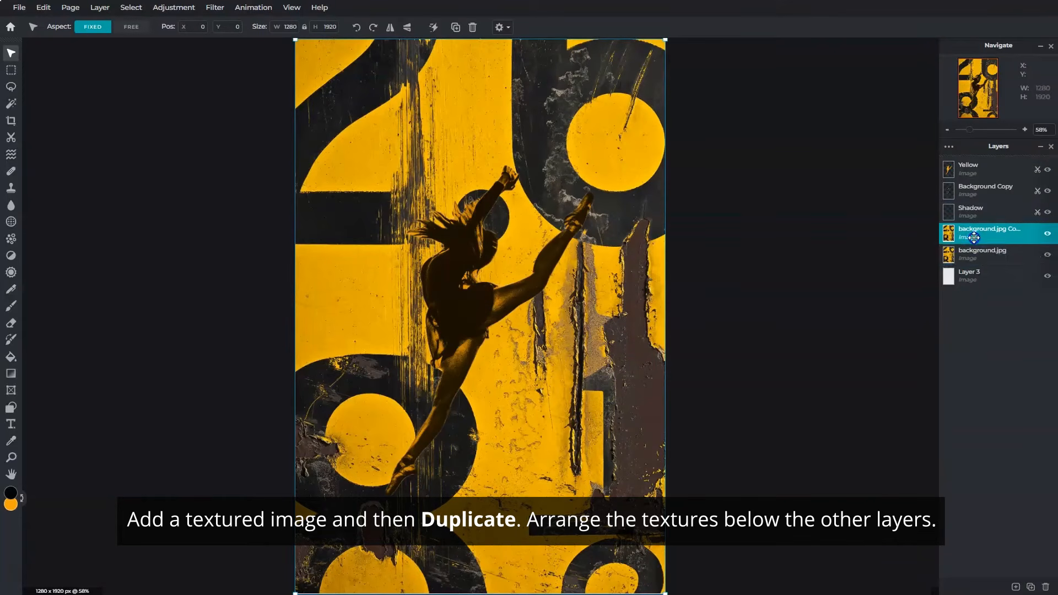
left_click(1049, 259)
Rename the visible copy of the texture layer to Circle.
left_click(1030, 240)
left_click(1009, 233)
left_click(998, 238)
double_click(925, 259)
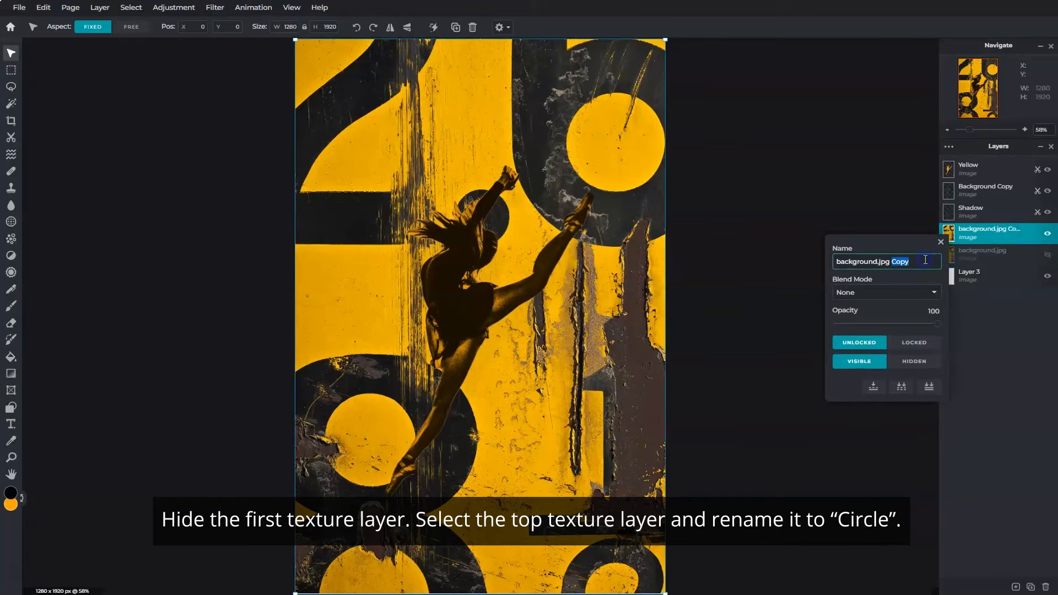
type("Circle")
left_click(939, 243)
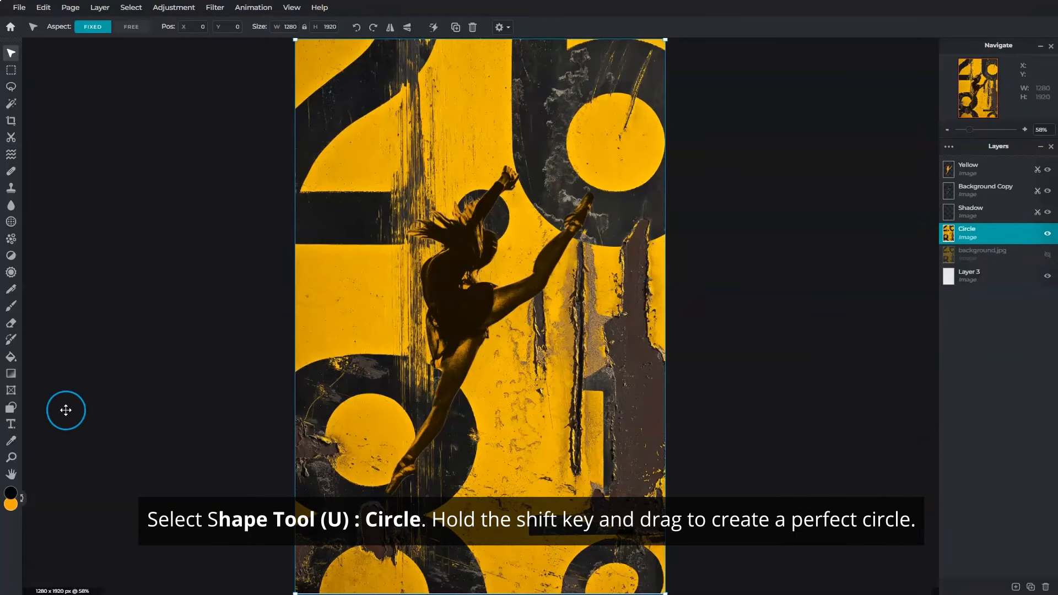
Draw a large black perfect circle with the Shape tool behind the dancer's torso, directly above the Circle texture layer.
left_click(11, 409)
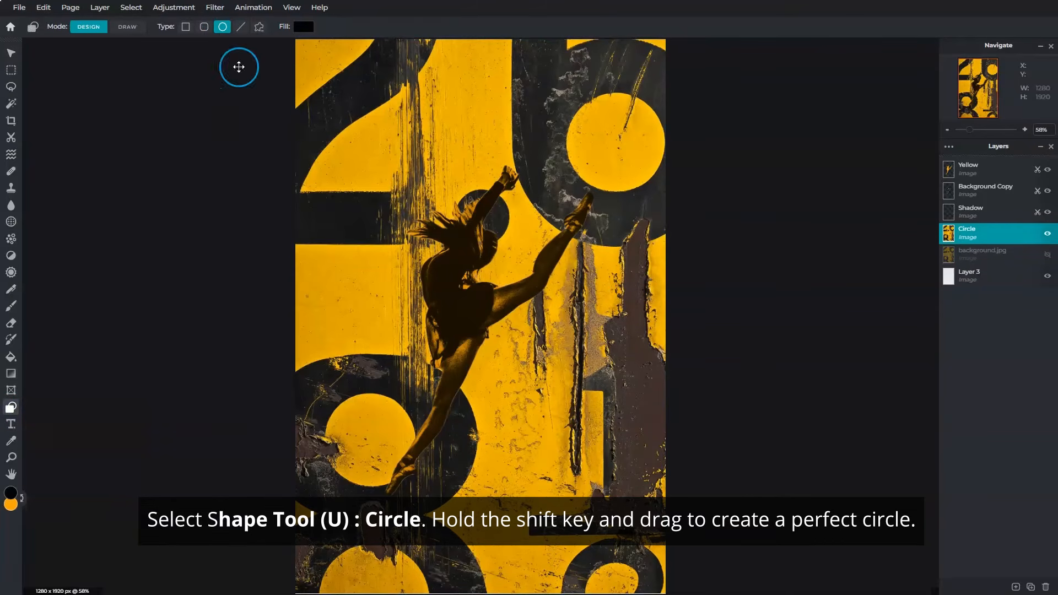
left_click_drag(362, 179, 552, 365)
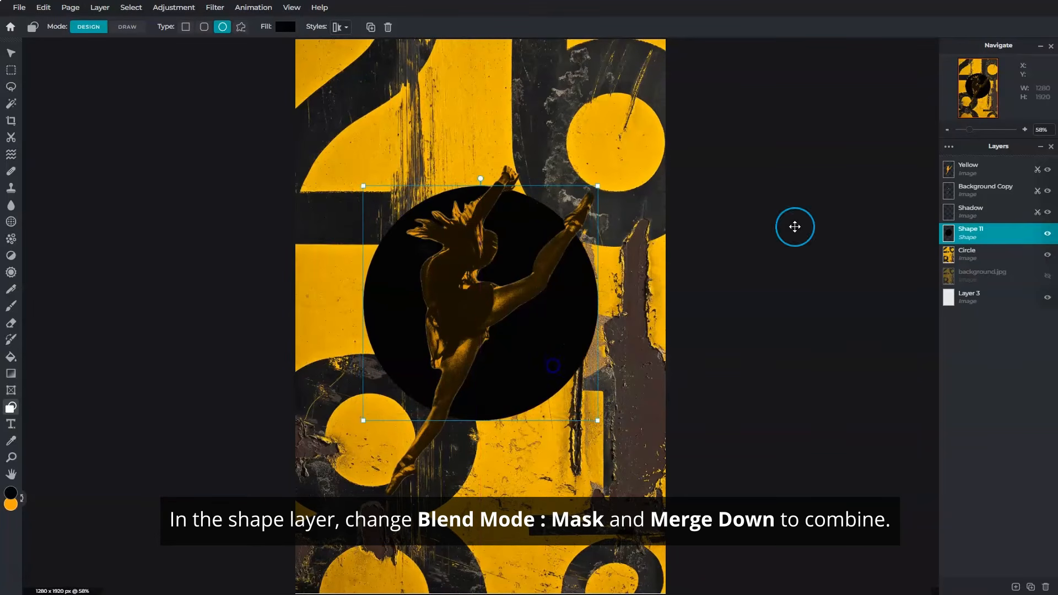
Set the black circle shape layer's blend mode to Mask and merge it down into the Circle texture layer.
left_click(970, 232)
left_click(933, 283)
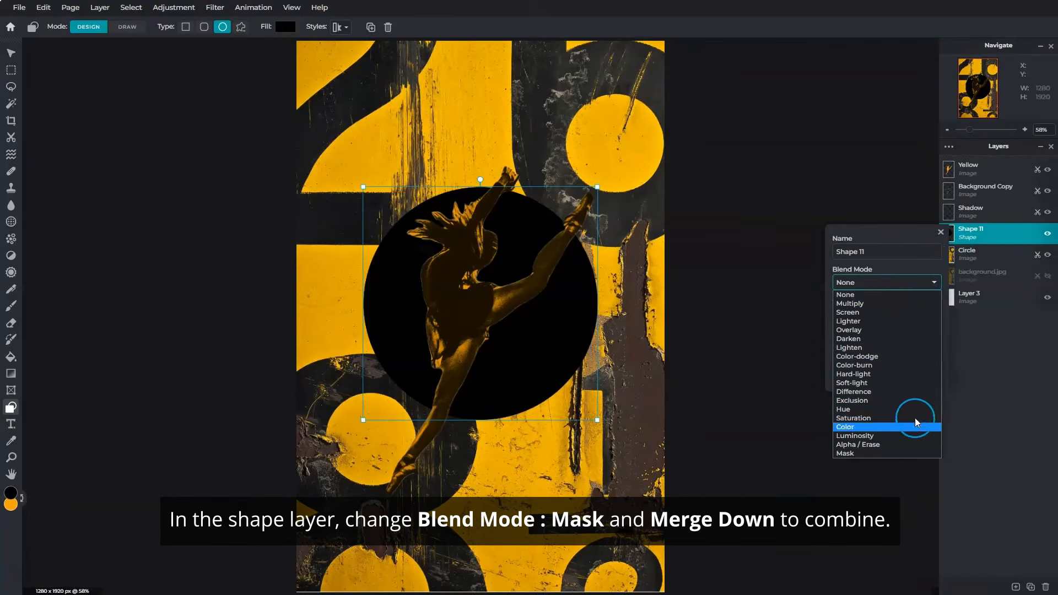
left_click(914, 452)
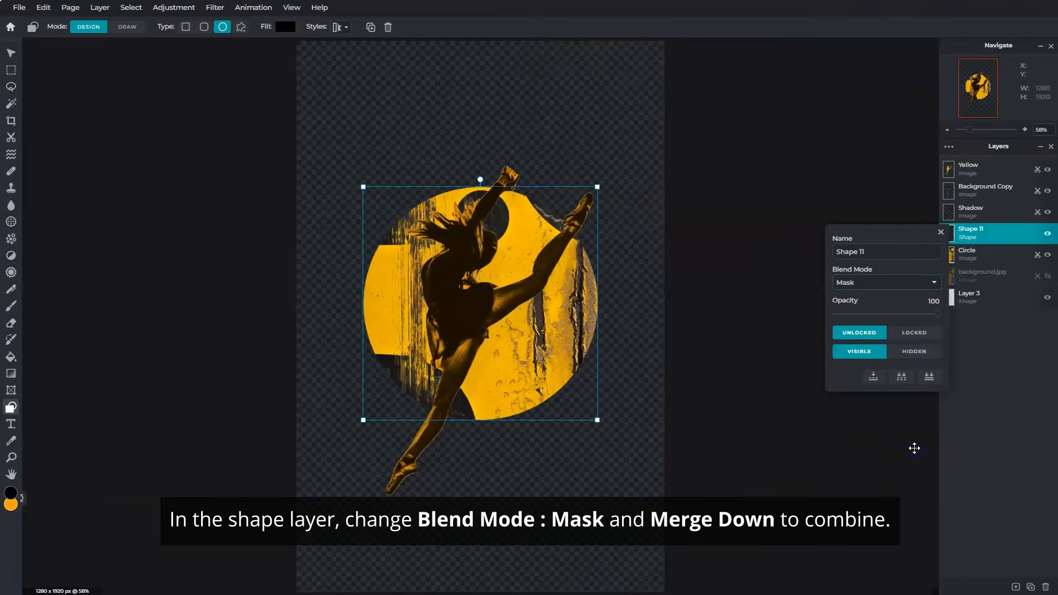
left_click(873, 377)
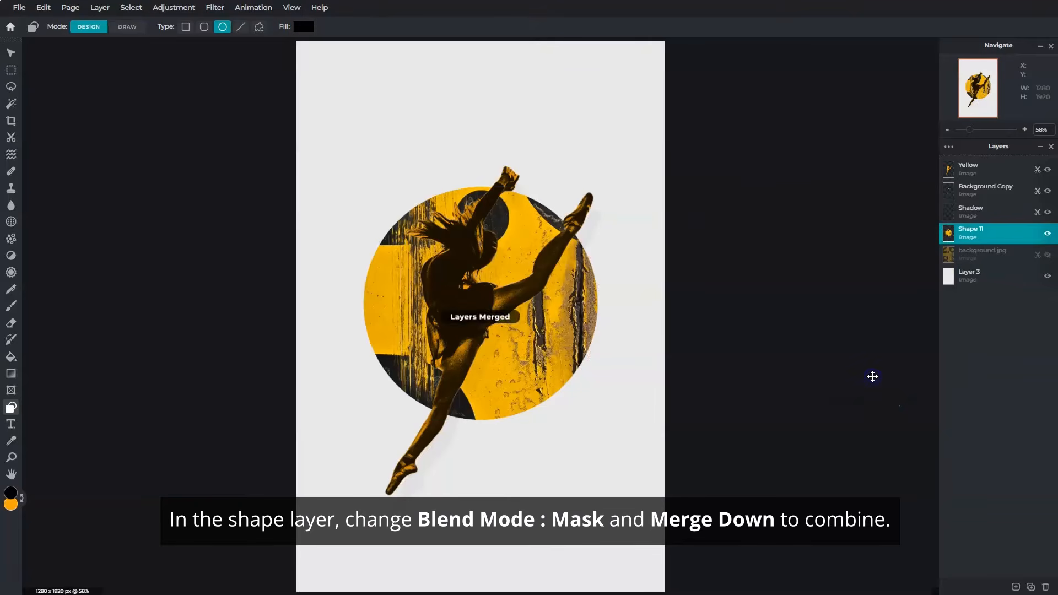
Unhide the background.jpg layer and remove its yellow areas across the poster with the Cutout tool's Magic mask at tolerance 32.
left_click(1046, 255)
left_click(1031, 255)
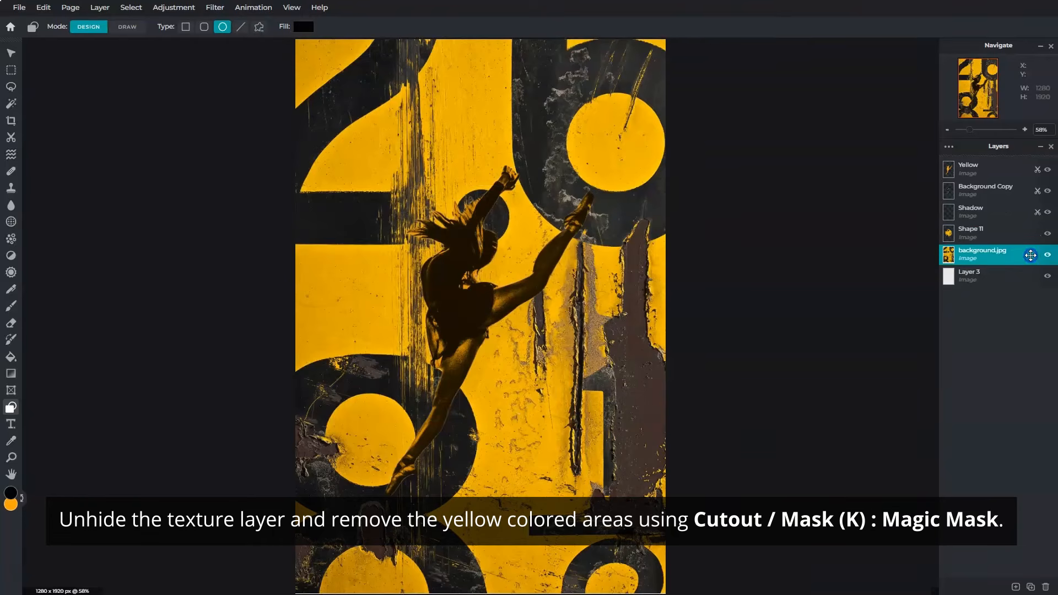
left_click(12, 140)
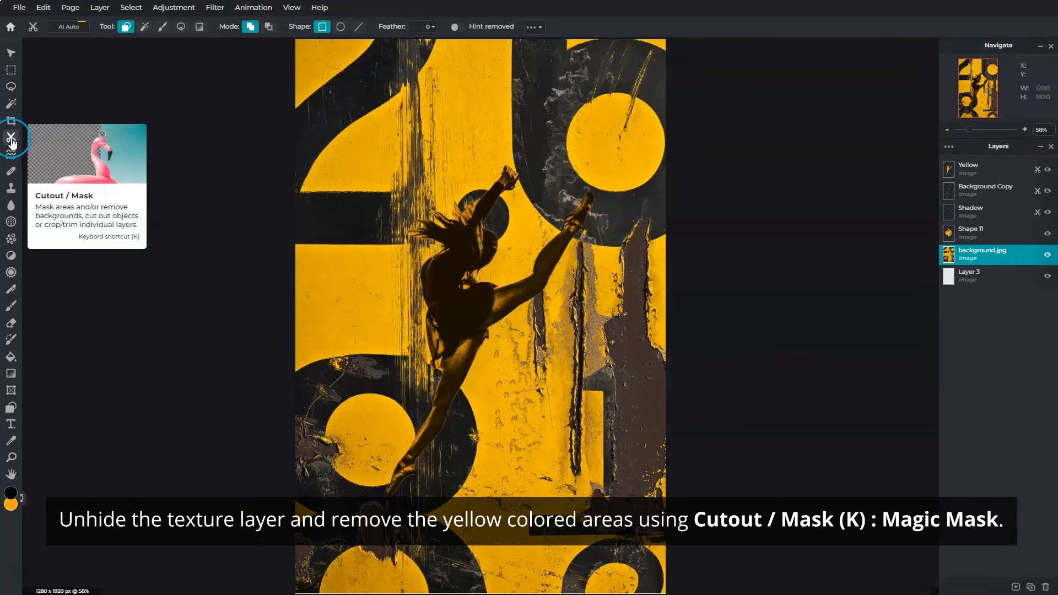
left_click(145, 29)
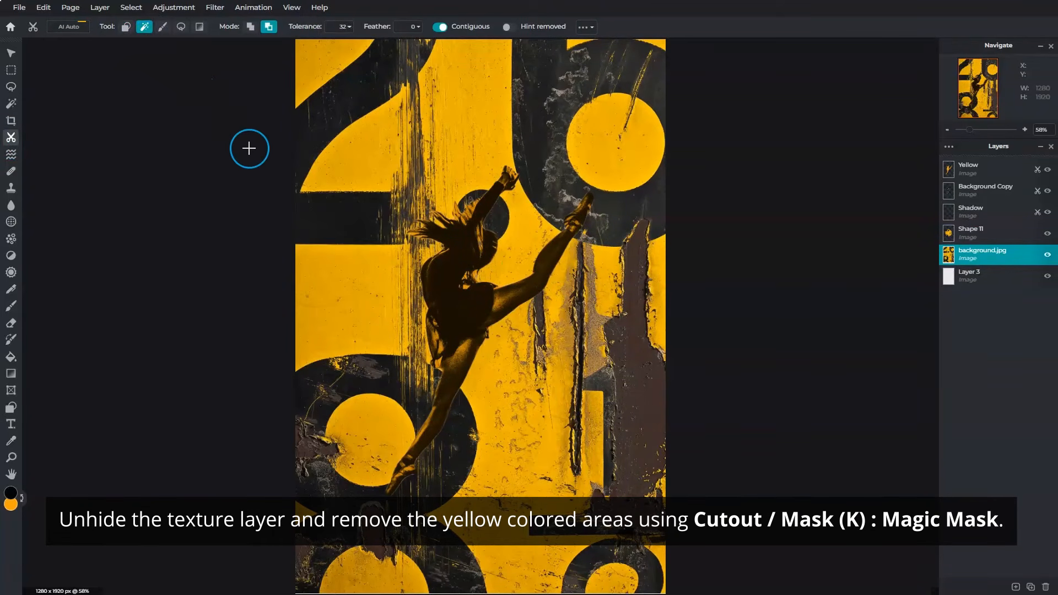
left_click(302, 83)
left_click(354, 272)
left_click(392, 412)
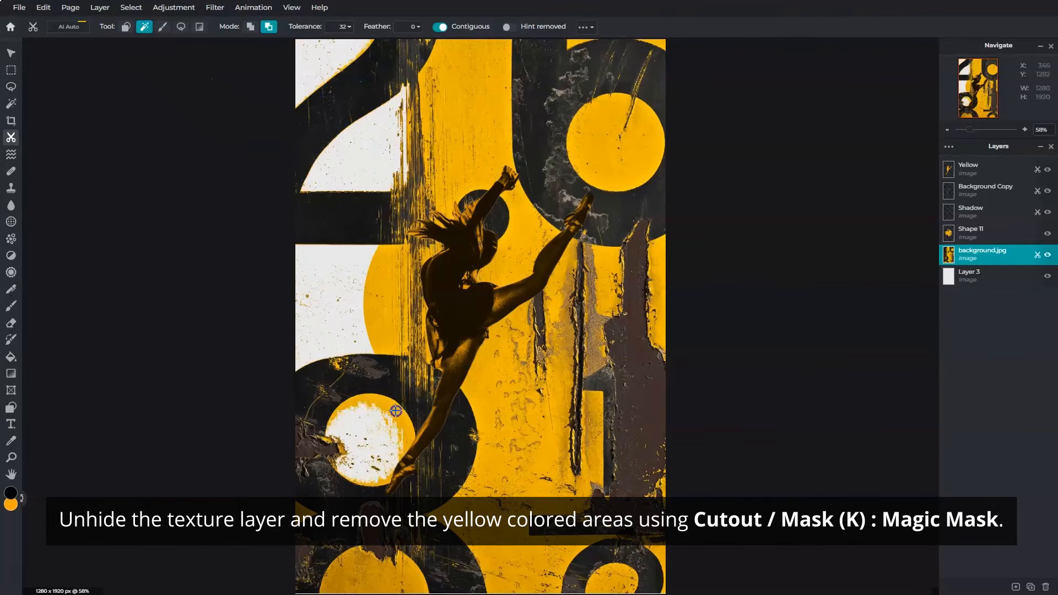
left_click(407, 574)
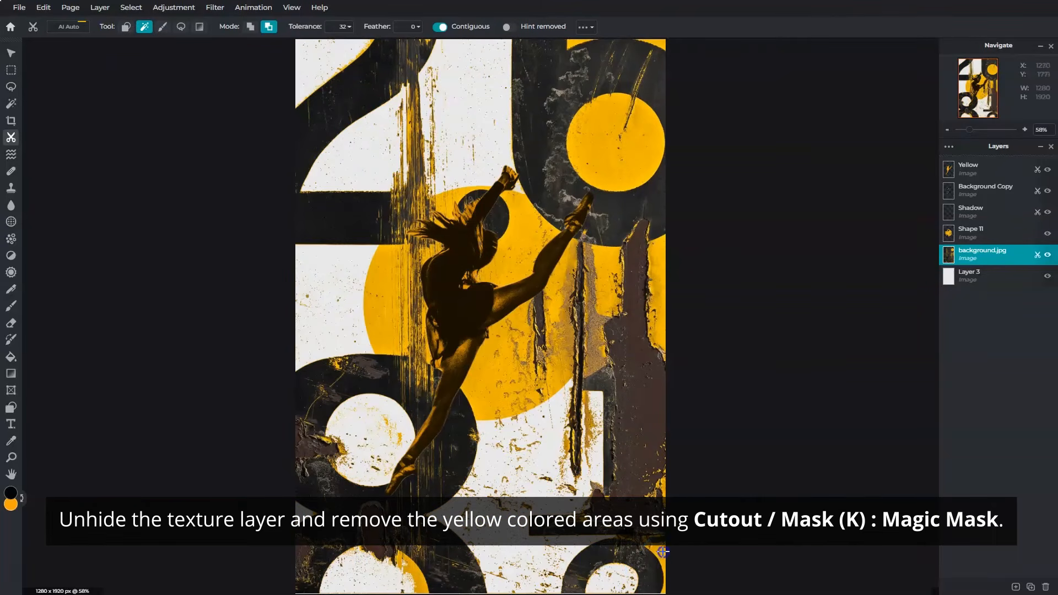
left_click(660, 324)
left_click(607, 285)
left_click(608, 174)
left_click(660, 42)
left_click(575, 43)
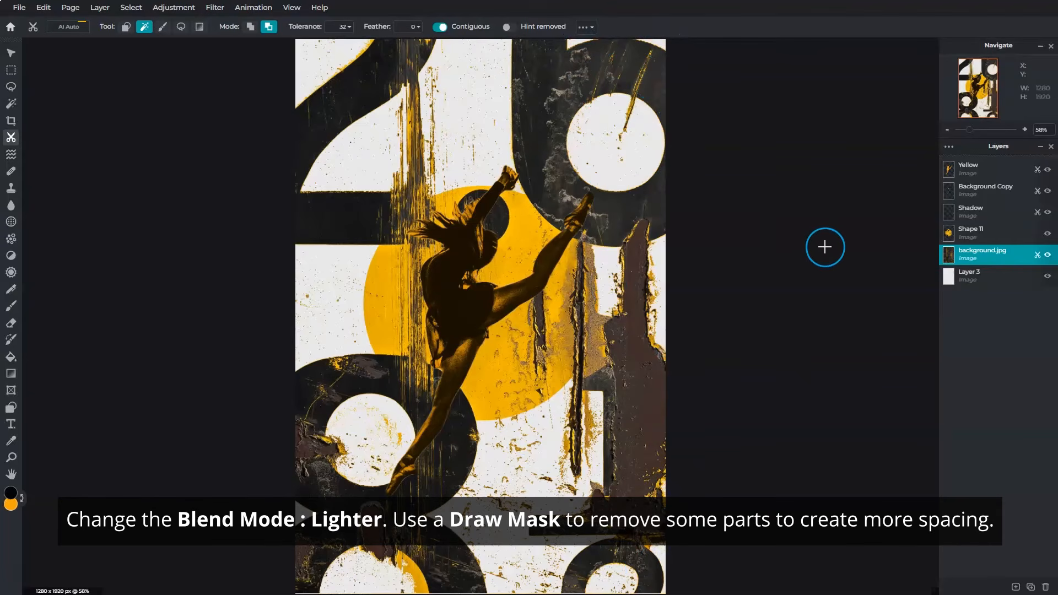
Set the background.jpg layer's blend mode to Lighter.
left_click(962, 254)
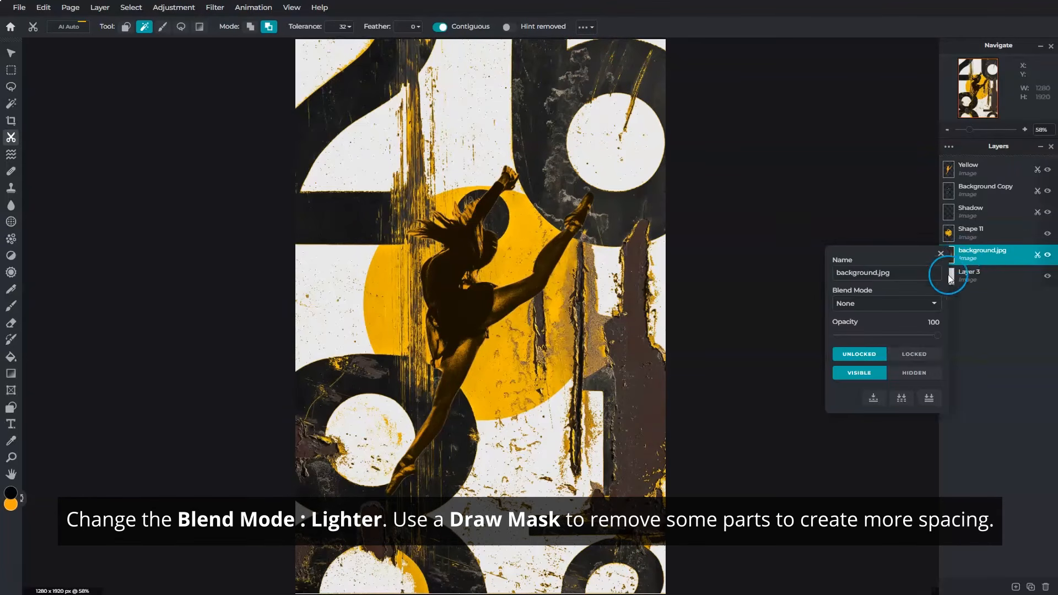
left_click(932, 304)
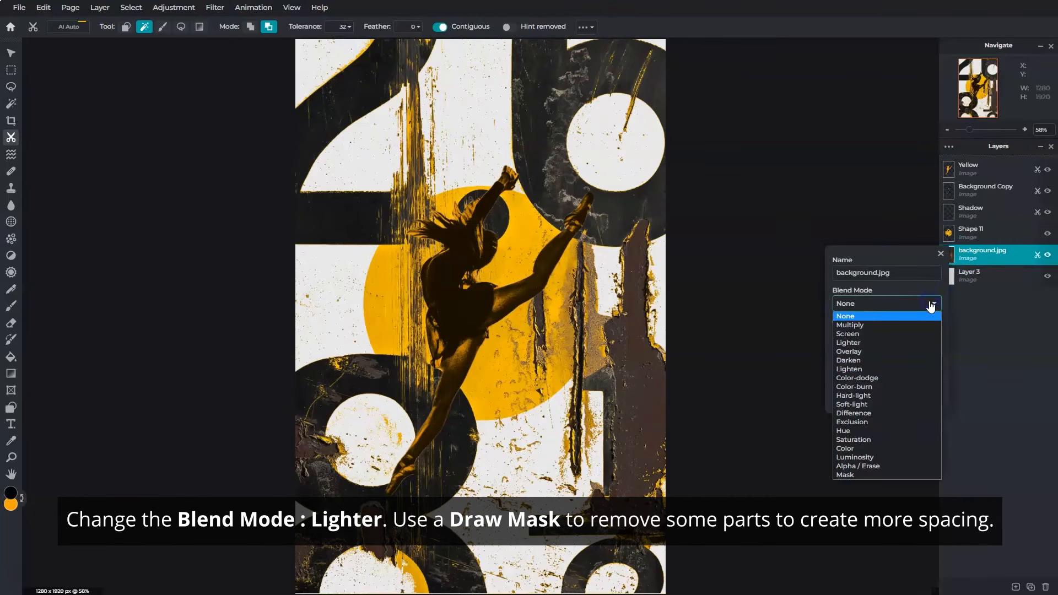
left_click(891, 342)
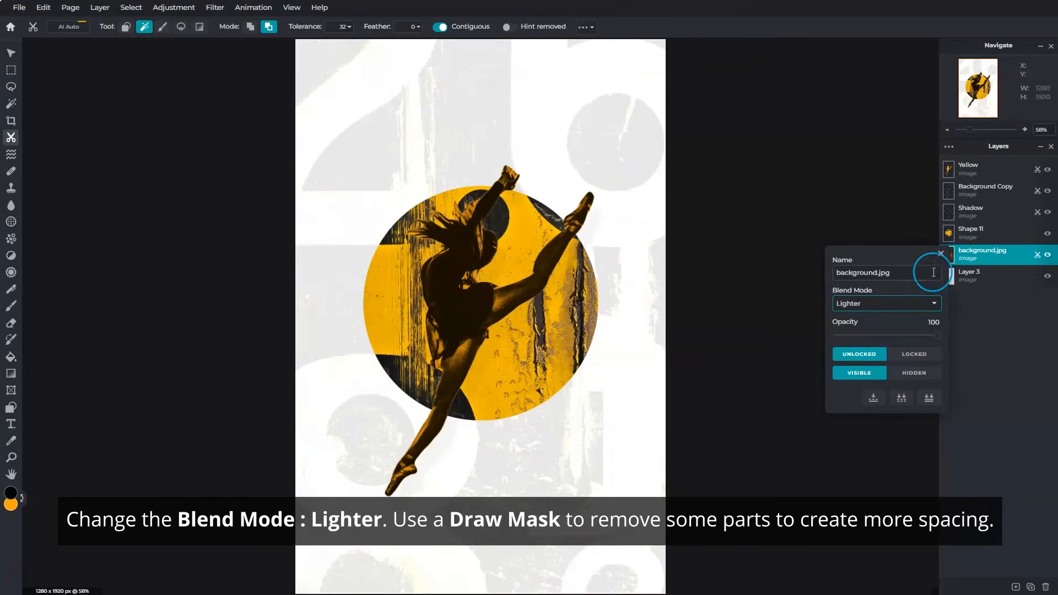
left_click(940, 254)
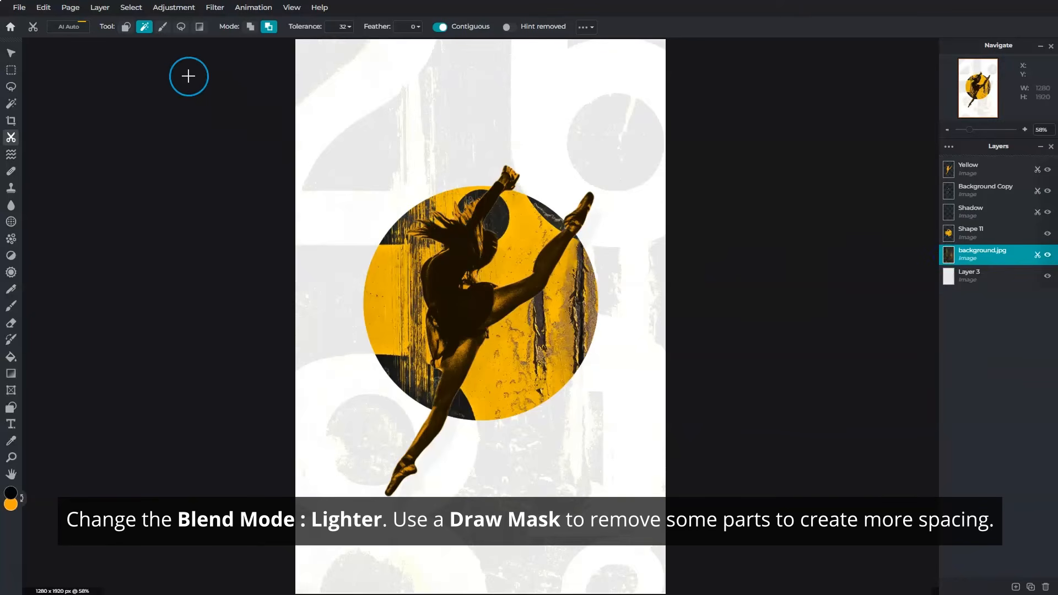
Use a Draw mask with brush size 270 to erase the background.jpg texture from the poster's lower-left area.
left_click(162, 31)
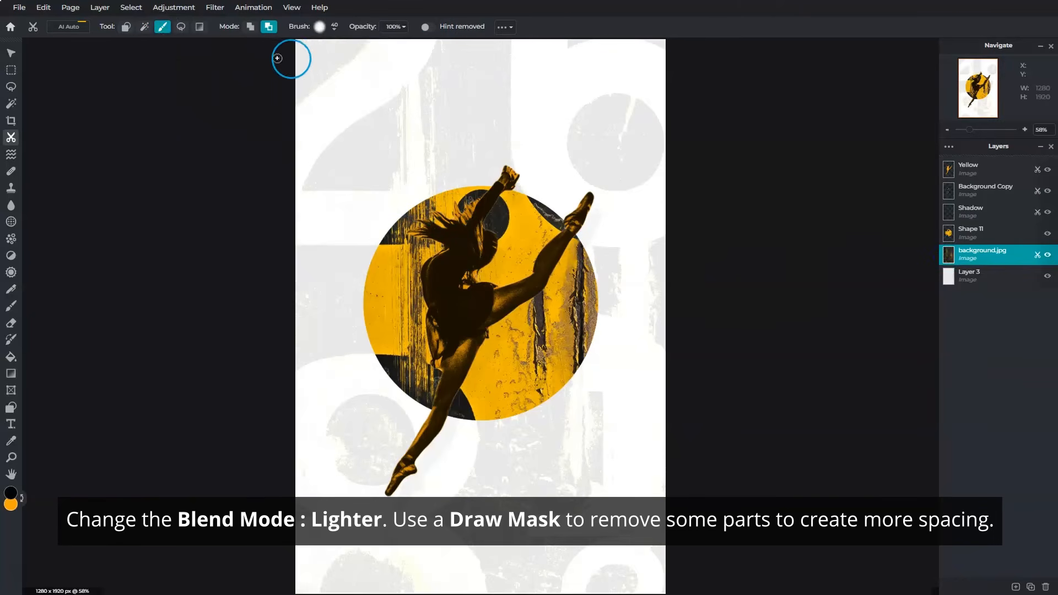
left_click(335, 31)
left_click_drag(329, 63, 371, 63)
left_click(294, 105)
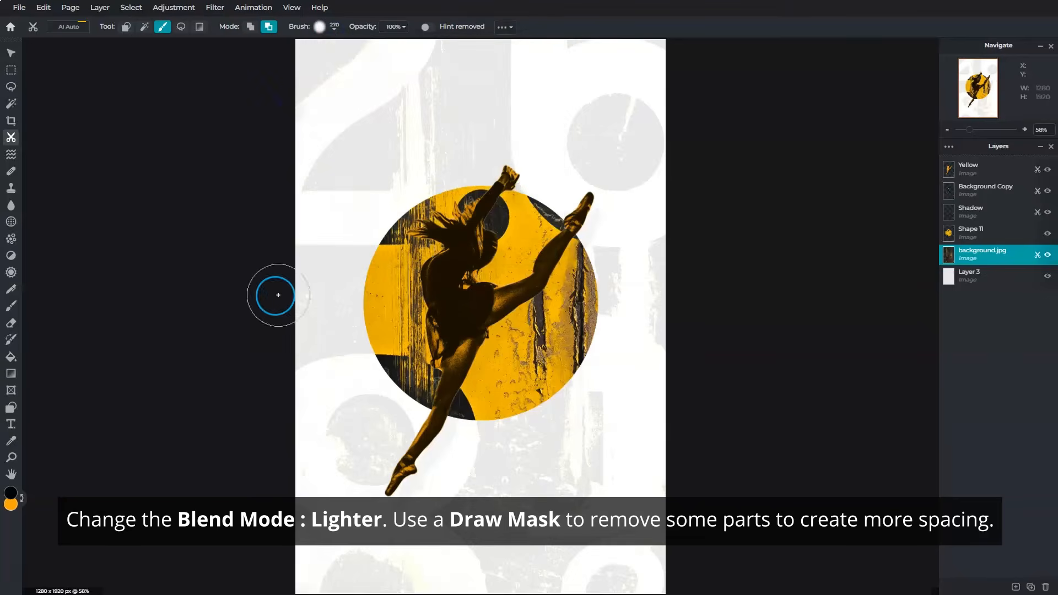
mouse_move(278, 294)
left_mouse_down()
mouse_move(319, 548)
mouse_move(427, 578)
mouse_move(444, 420)
mouse_move(465, 459)
mouse_move(389, 422)
mouse_move(322, 410)
mouse_move(338, 551)
mouse_move(333, 512)
left_mouse_up()
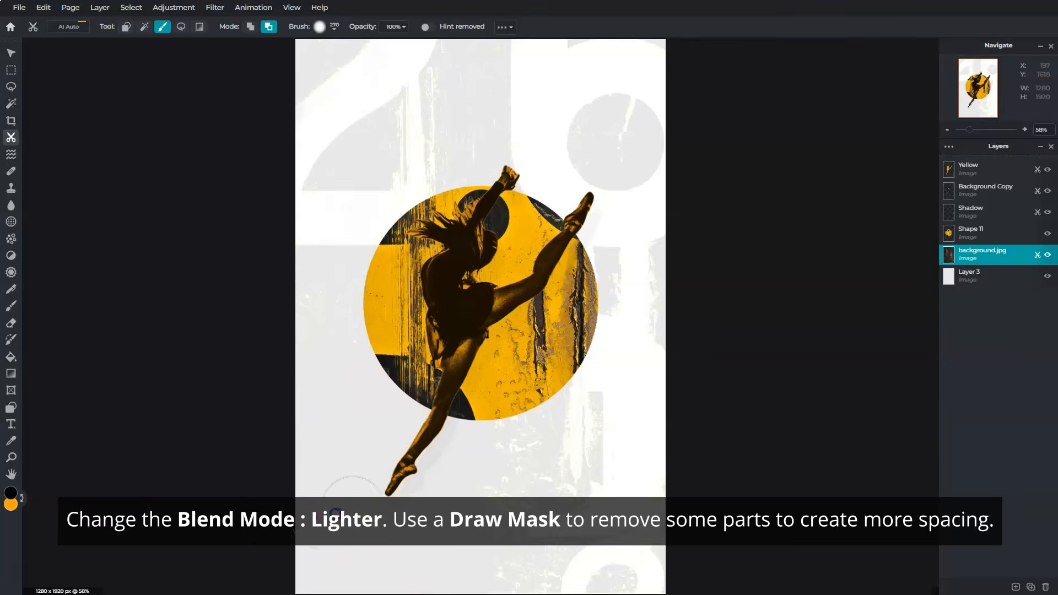
Above the Yellow layer, draw a large circle with a light blue vertical stripe pattern fill over the poster's upper-left area.
left_click(961, 171)
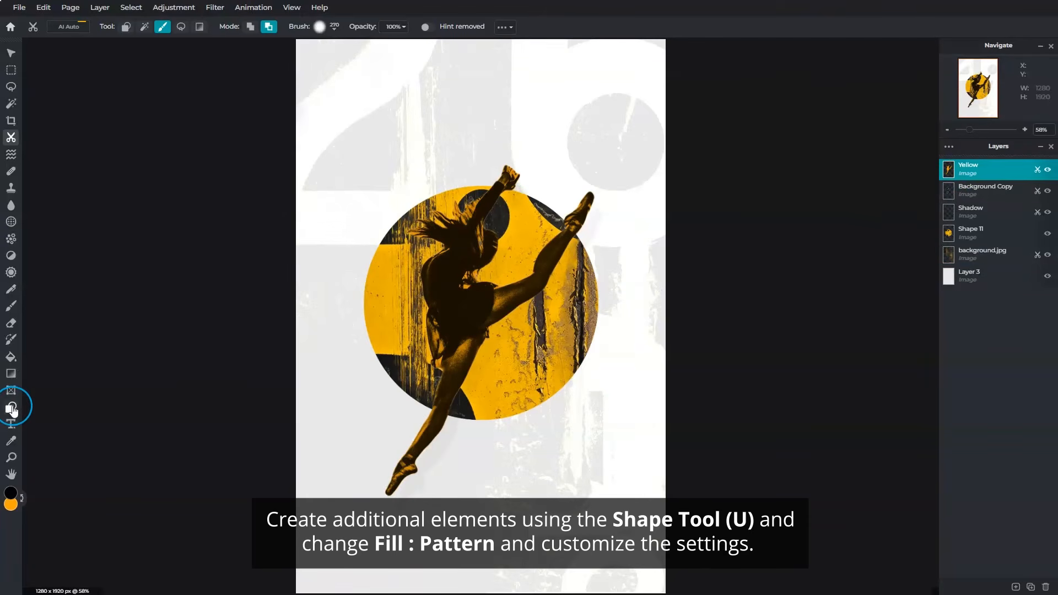
left_click(11, 408)
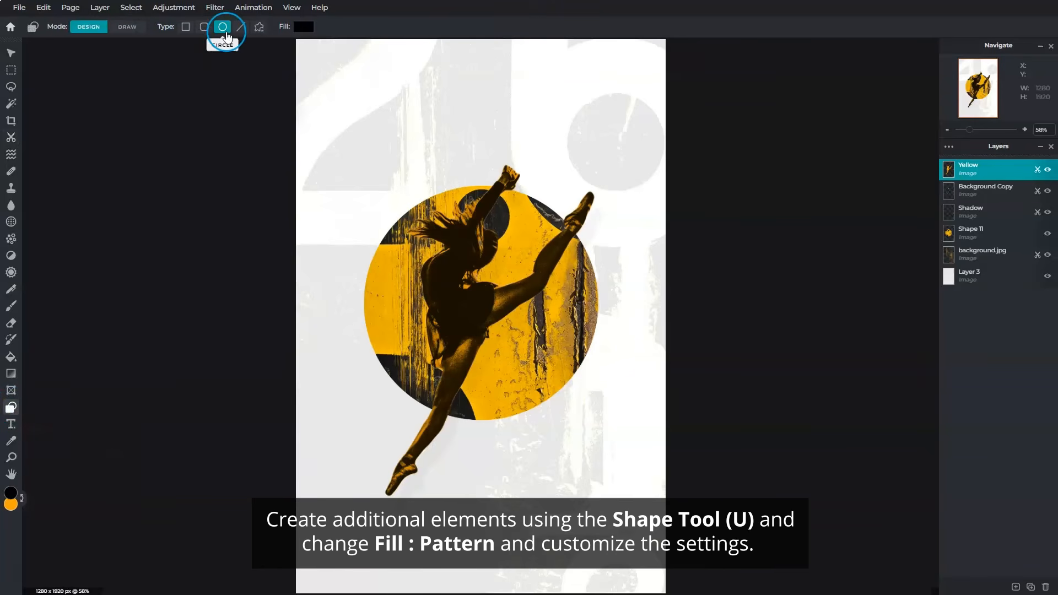
left_click(305, 28)
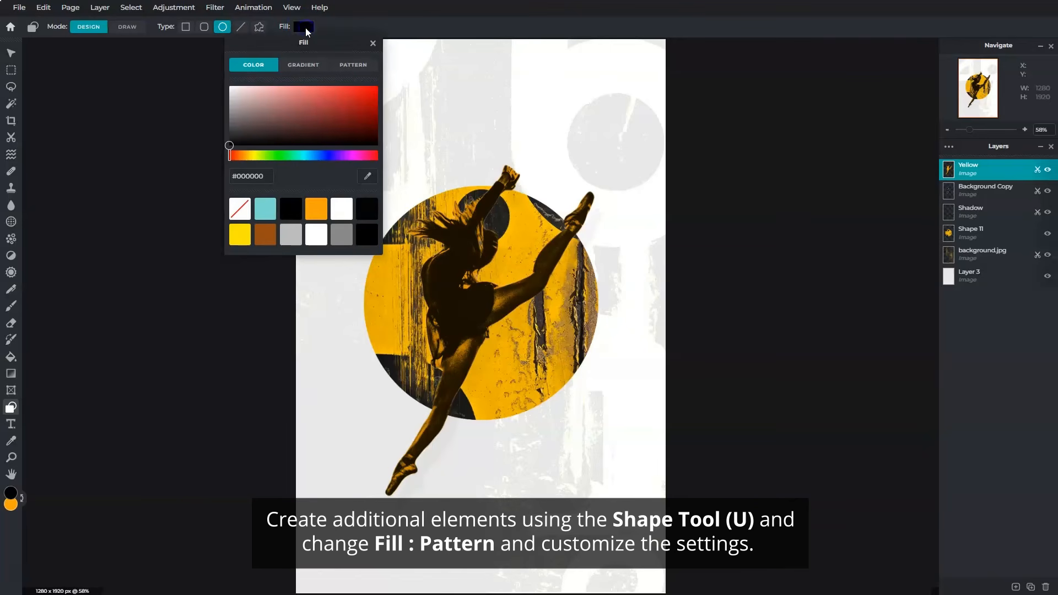
left_click(345, 66)
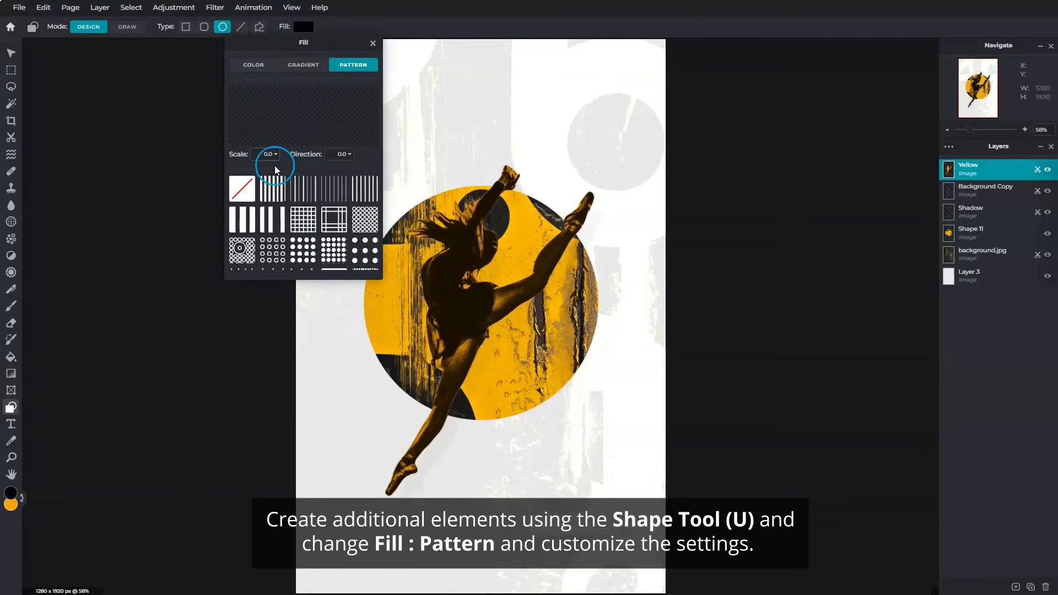
left_click(270, 189)
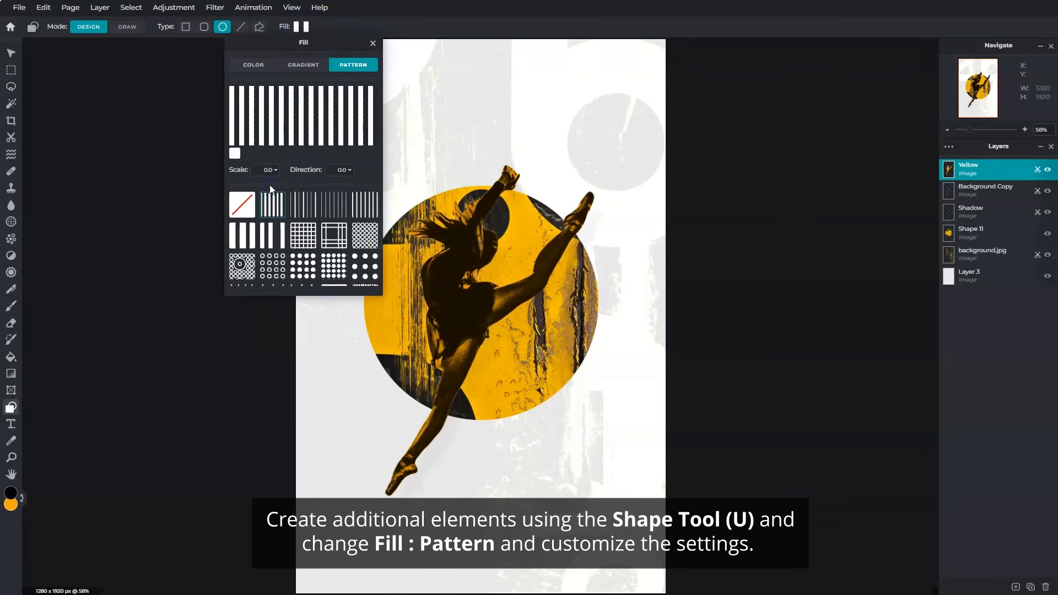
left_click(234, 154)
left_click(554, 296)
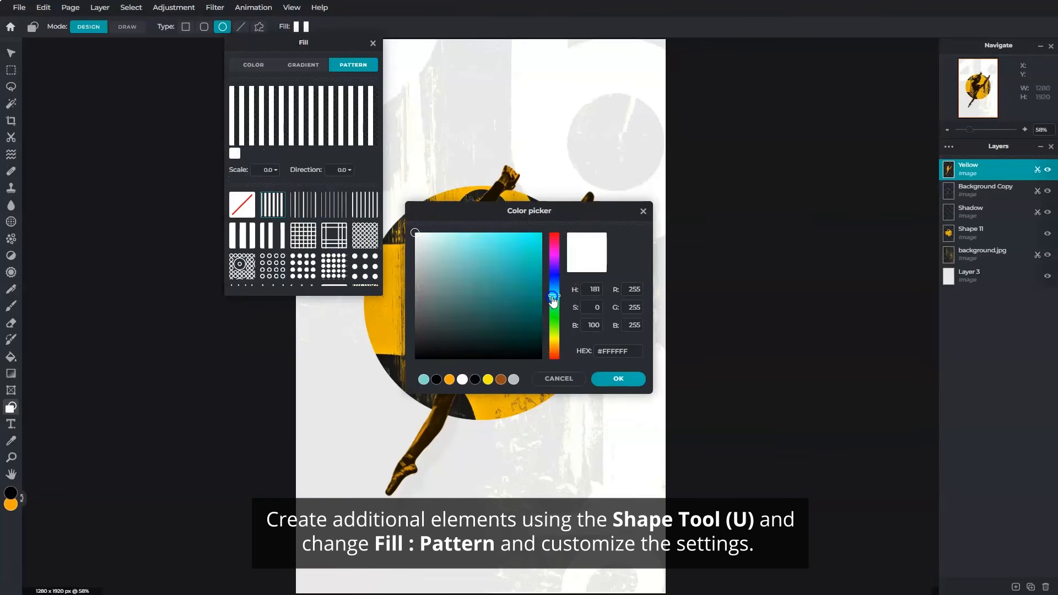
left_click(457, 249)
left_click(612, 378)
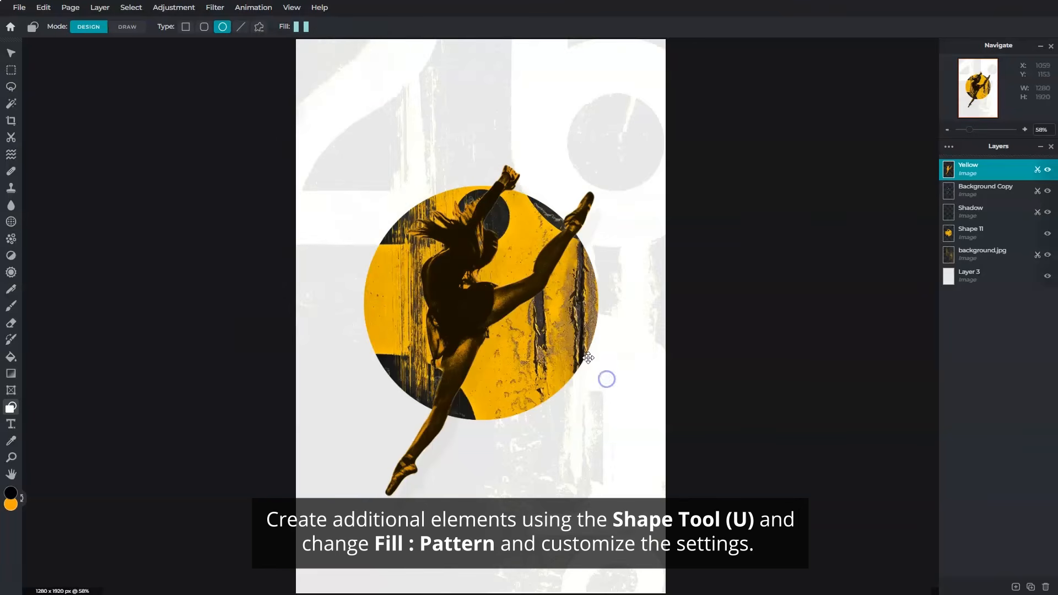
left_click_drag(292, 56, 512, 266)
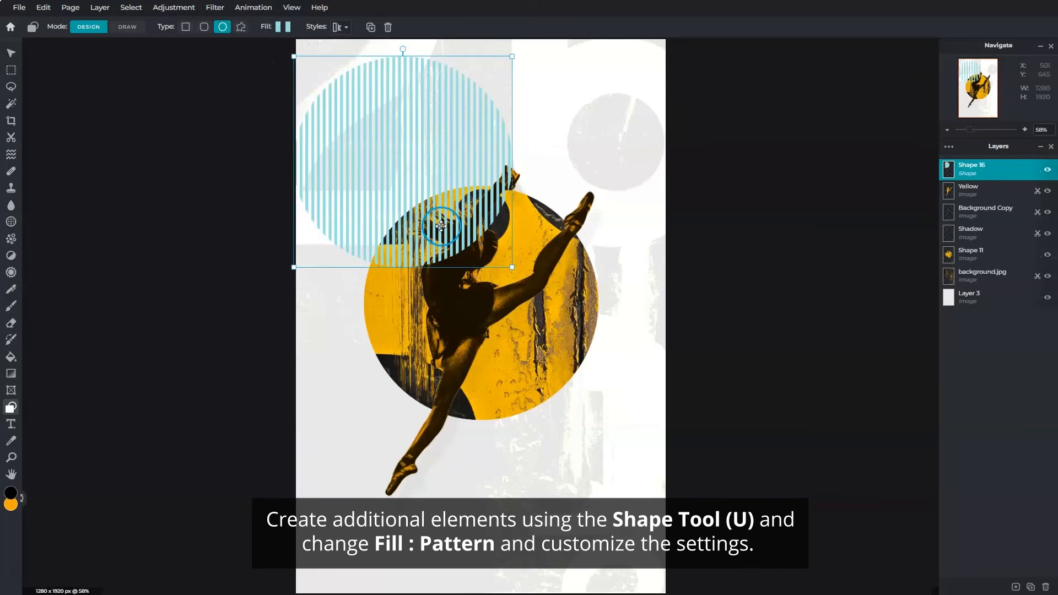
left_click_drag(441, 226, 431, 220)
Enlarge the circle's stripe pattern to scale 1.9 and place the circle tilted diagonally across the poster's top-left corner.
left_click(281, 28)
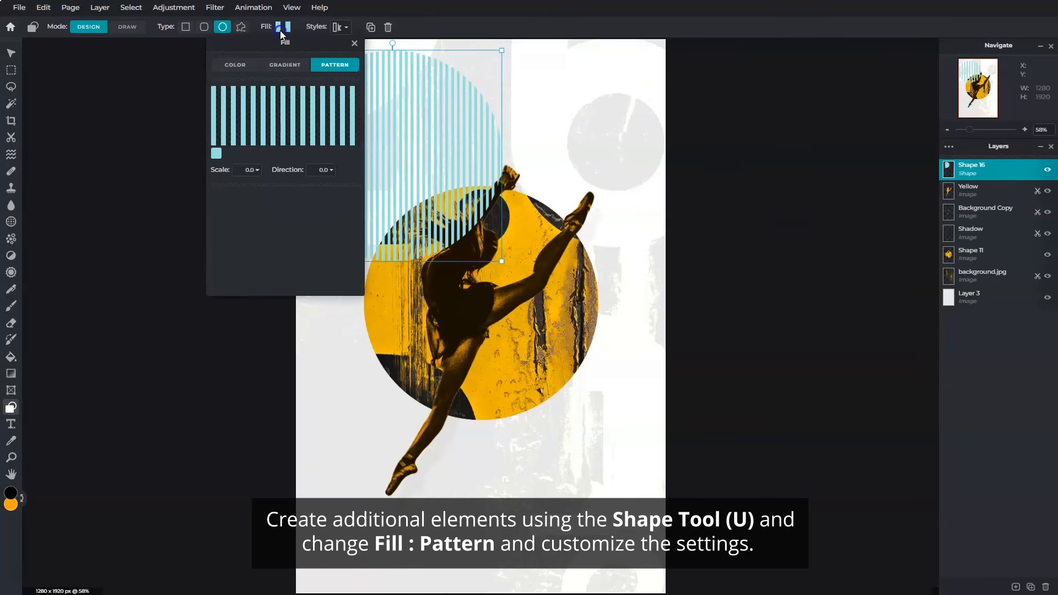
left_click(257, 169)
left_click_drag(214, 188, 223, 190)
left_click(353, 44)
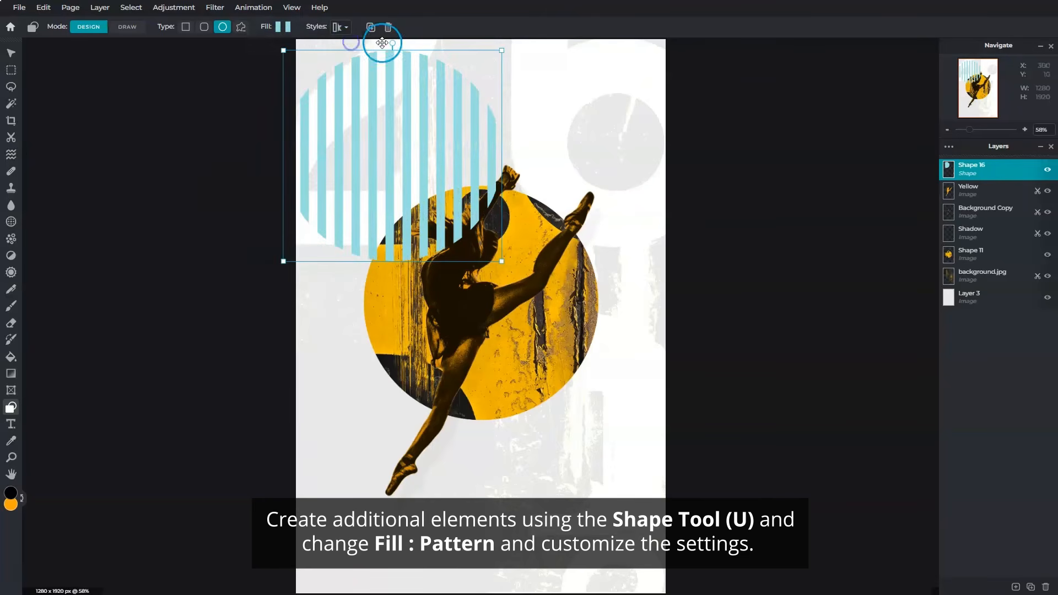
left_click_drag(393, 42, 450, 81)
left_click_drag(401, 112, 347, 64)
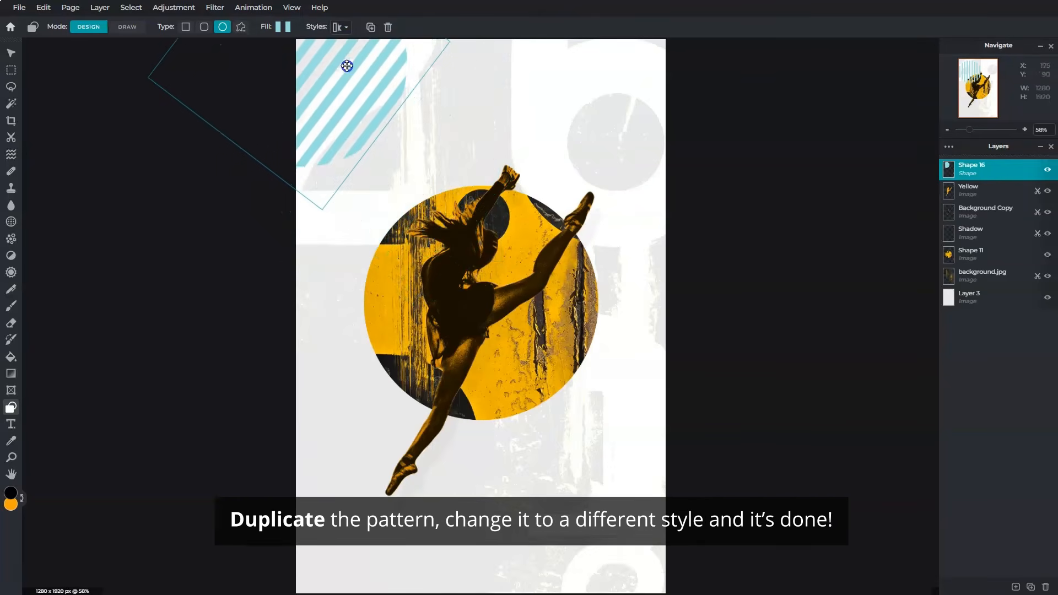
Duplicate the striped circle layer and move the copy partly off the poster's bottom-right corner.
left_click(1030, 588)
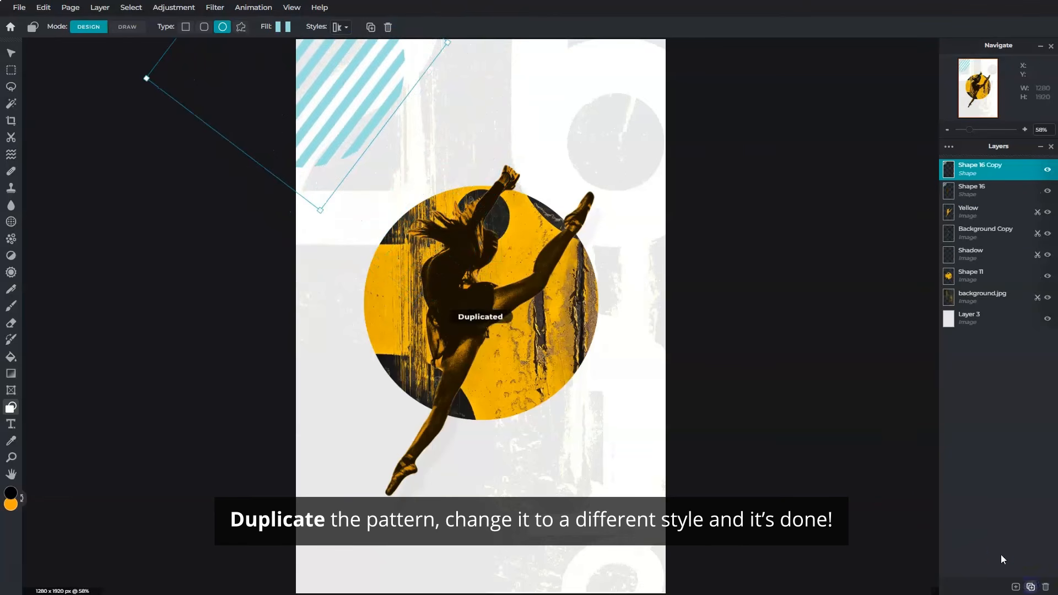
left_click_drag(354, 115, 671, 538)
left_click_drag(627, 498, 679, 574)
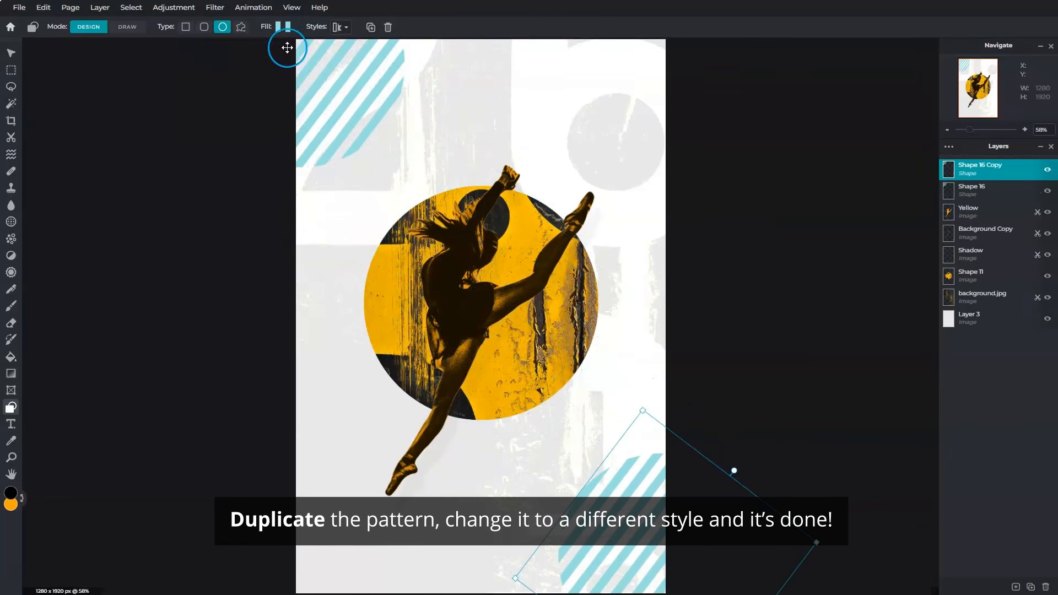
Change the duplicated circle's pattern fill to widely spaced dots coloured muted pink, #D58686.
left_click(285, 27)
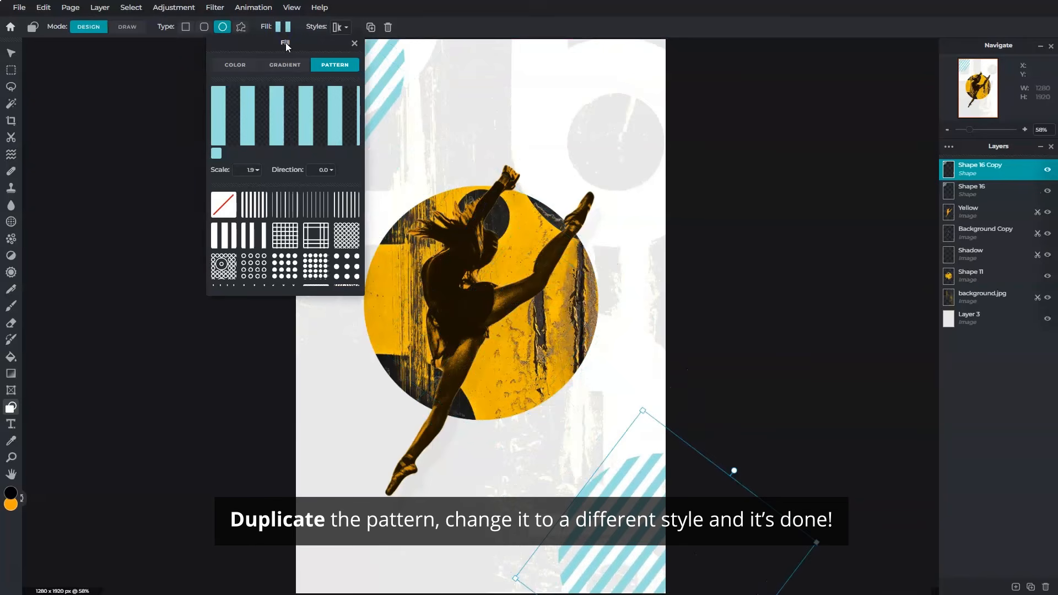
left_click(347, 266)
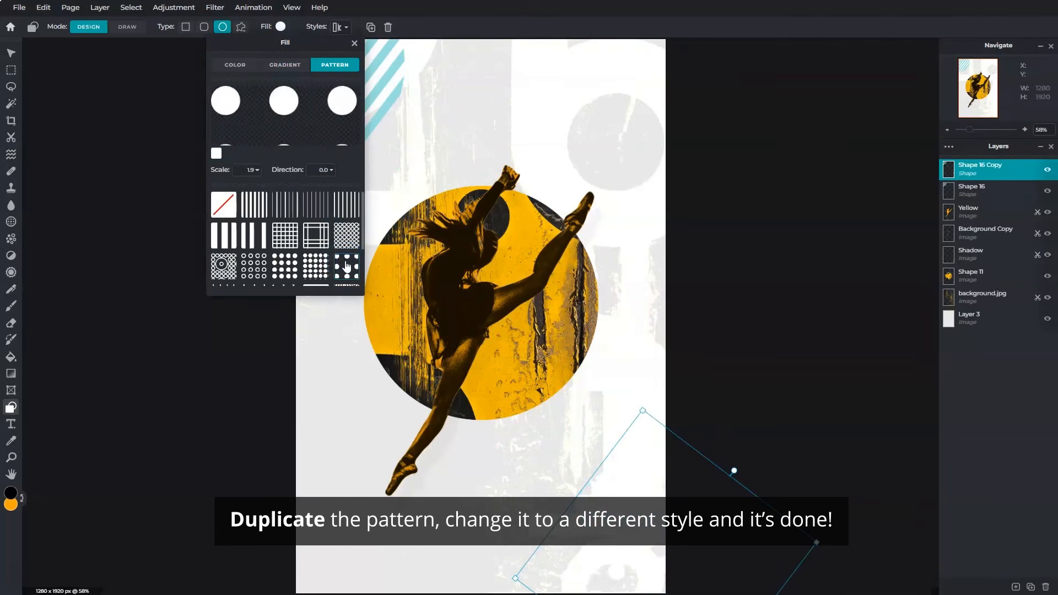
left_click(216, 153)
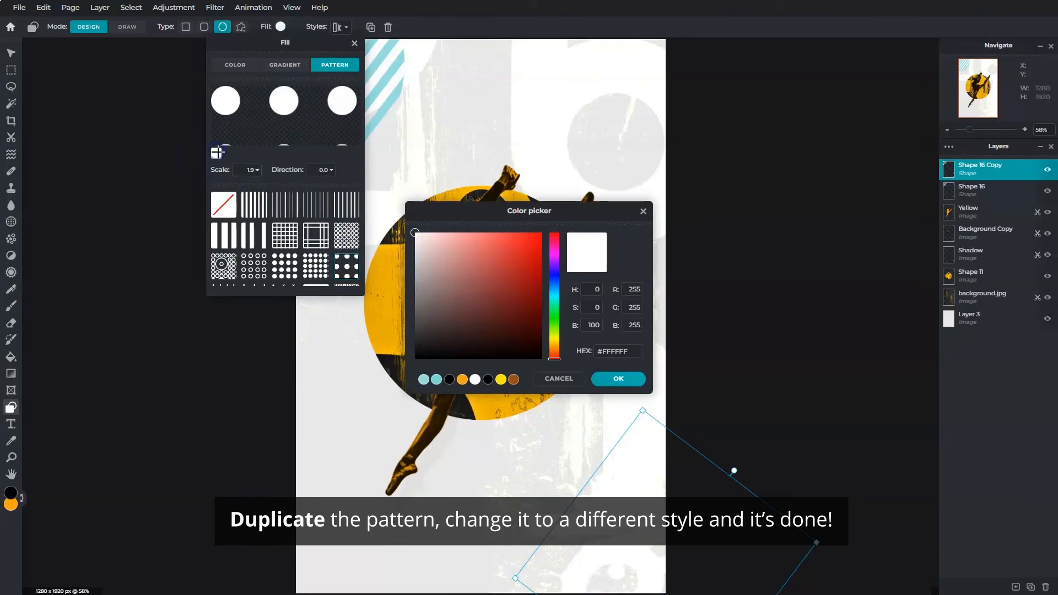
left_click(463, 254)
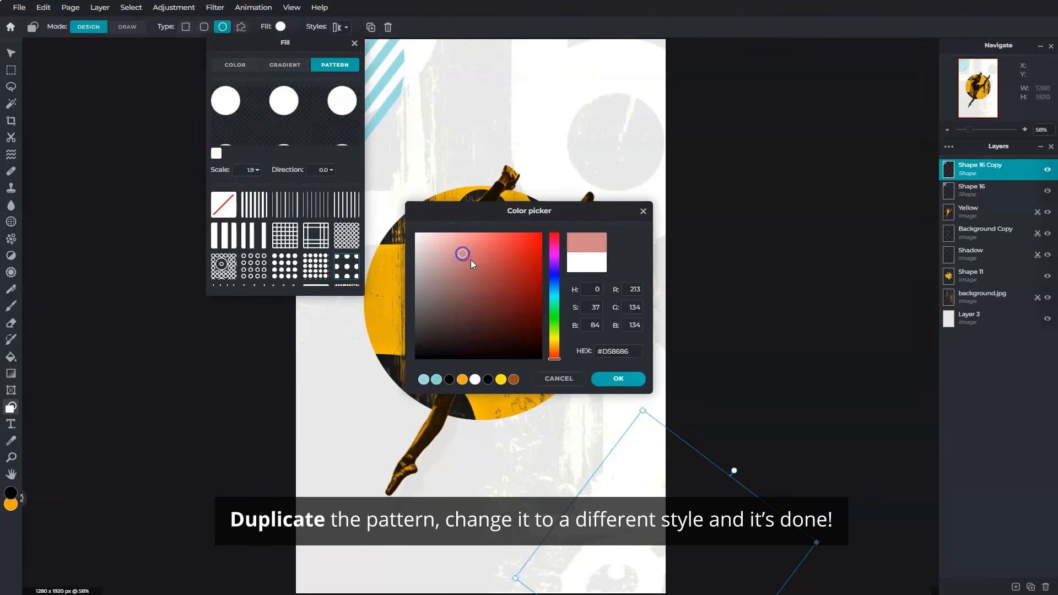
left_click(618, 379)
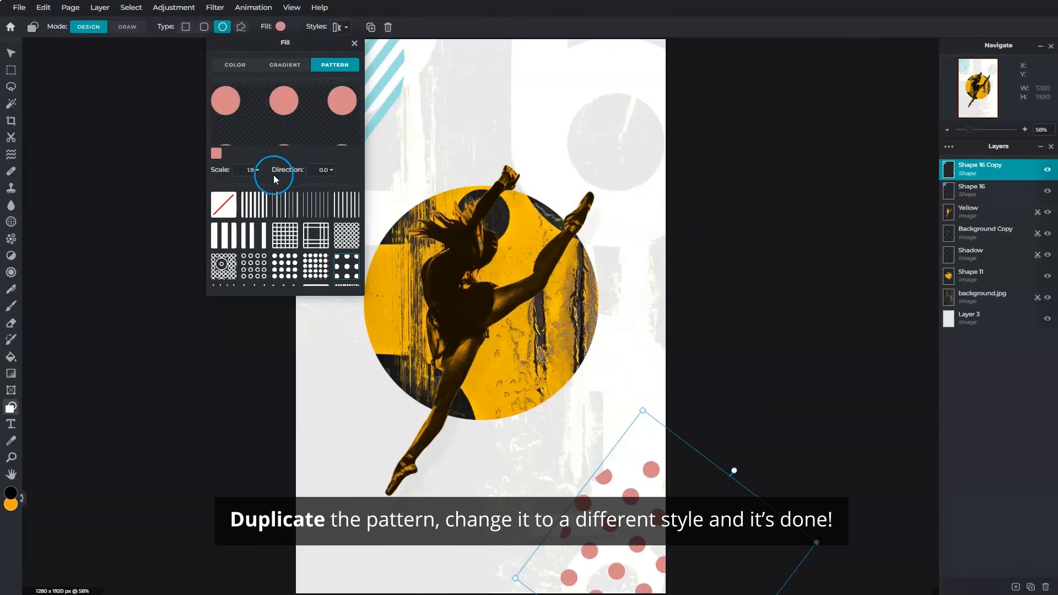
Set the dot pattern's scale to -0.5 and leave shape editing.
left_click(257, 171)
left_click_drag(223, 191, 211, 190)
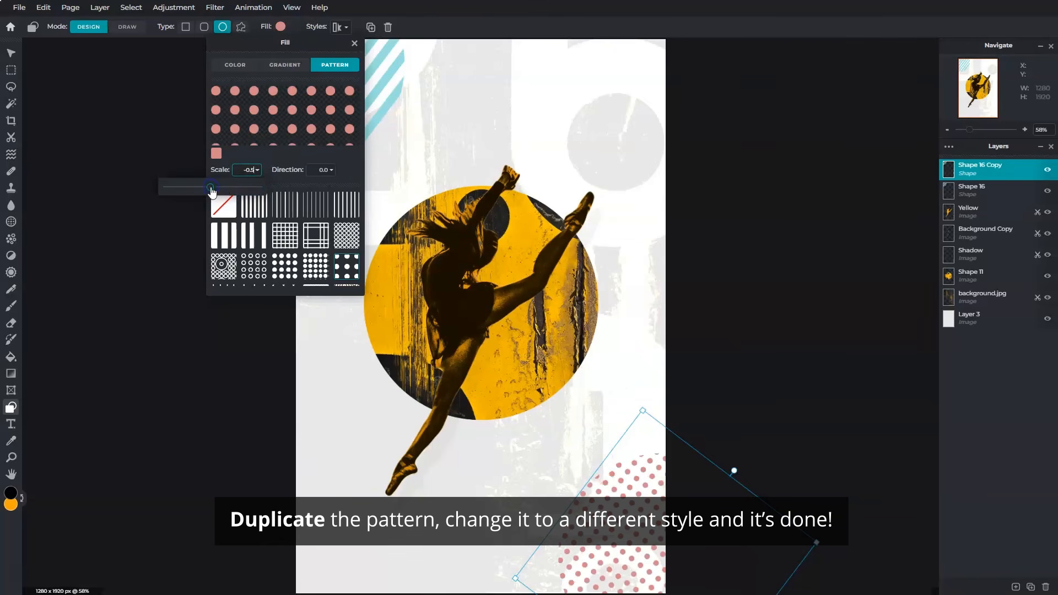
left_click(353, 44)
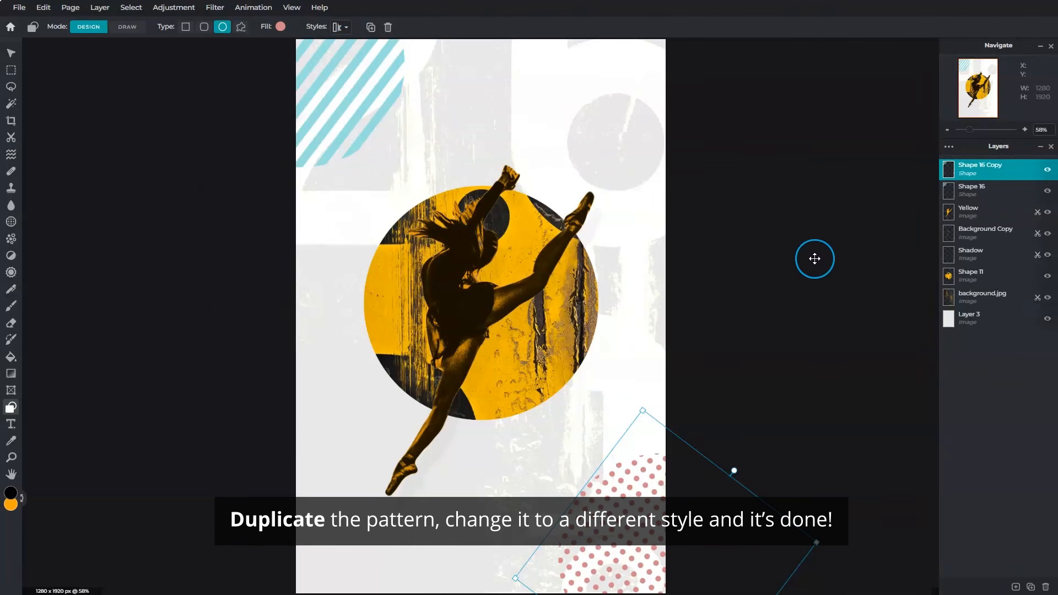
key("m")
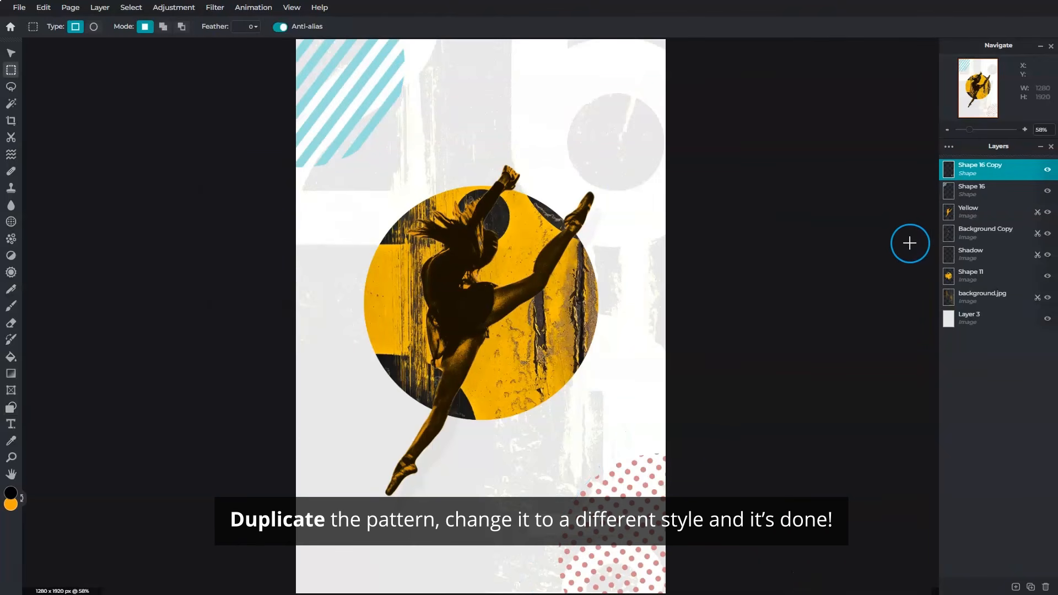